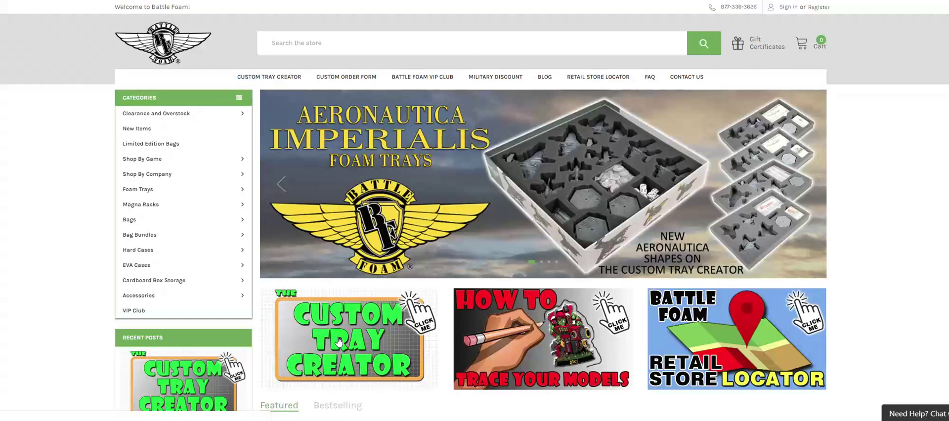
Open the Custom Tray Creator from the banner on the Battle Foam home page
left_click(339, 342)
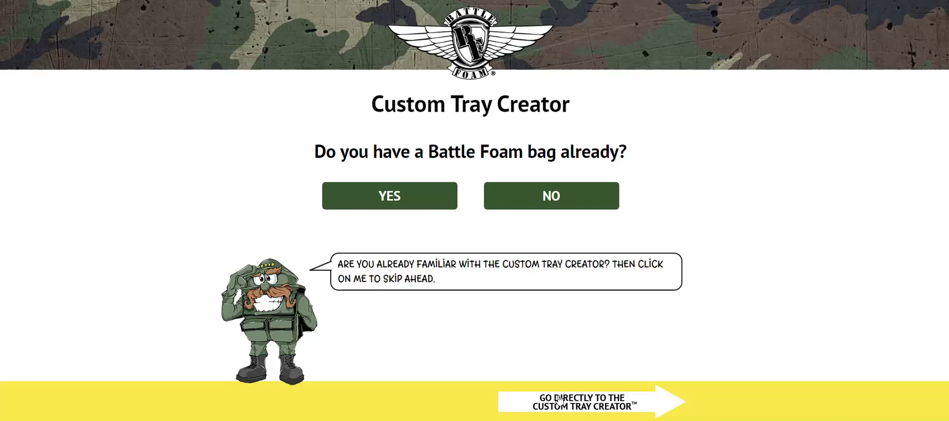
Skip the bag-ownership question and go directly to the Custom Tray Creator editor
left_click(595, 404)
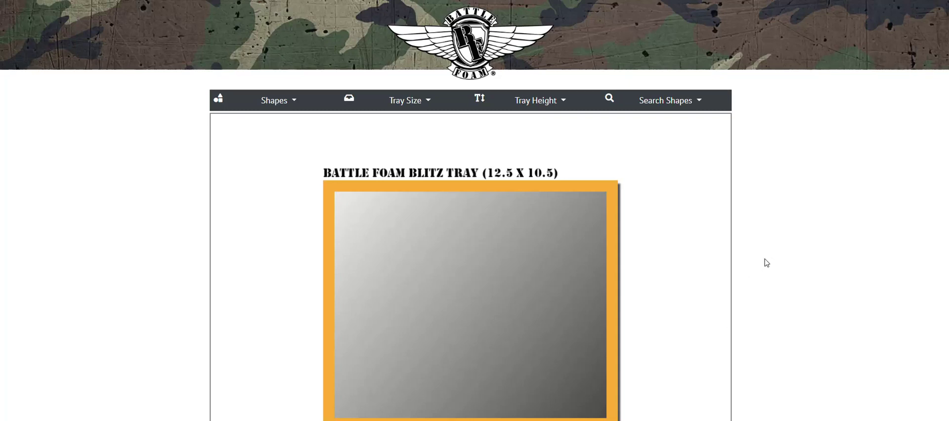
Bring the empty Blitz Tray (12.5 x 10.5) into view and open the shape categories
scroll(779, 256, "down", 2)
scroll(779, 256, "up", 1)
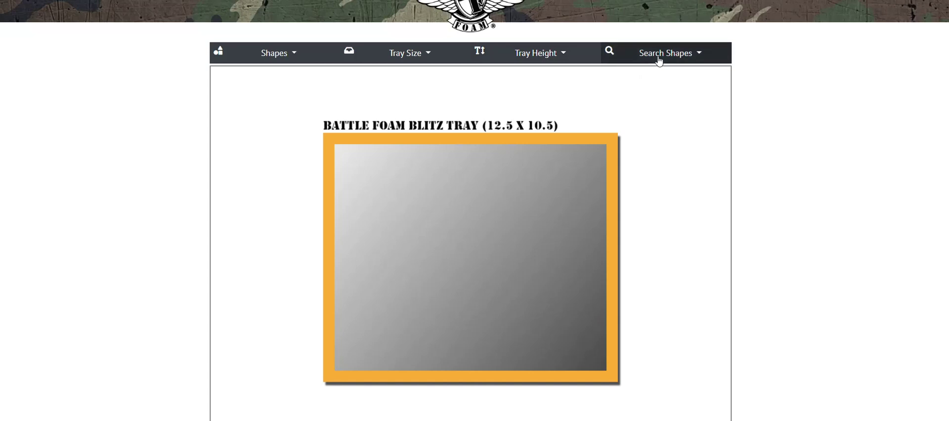
left_click(294, 59)
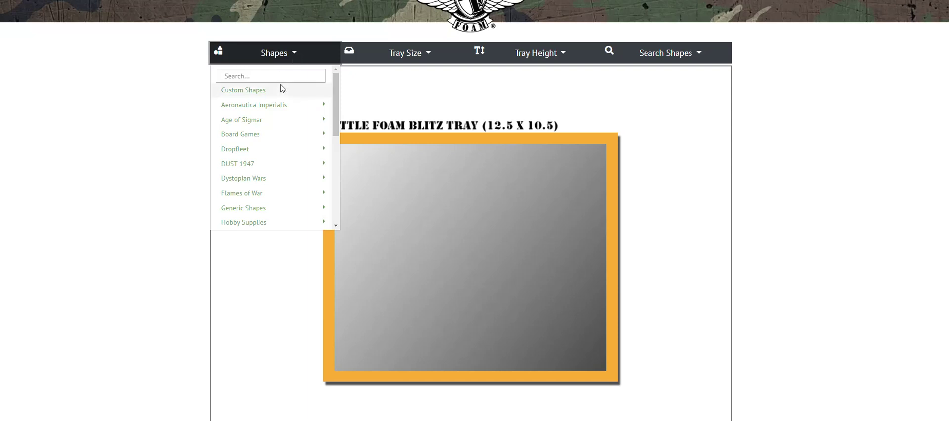
Scroll through the shape categories from Custom Shapes to Star Wars X-Wing and Wild West Exodus
scroll(329, 110, "down", 1)
scroll(329, 109, "down", 5)
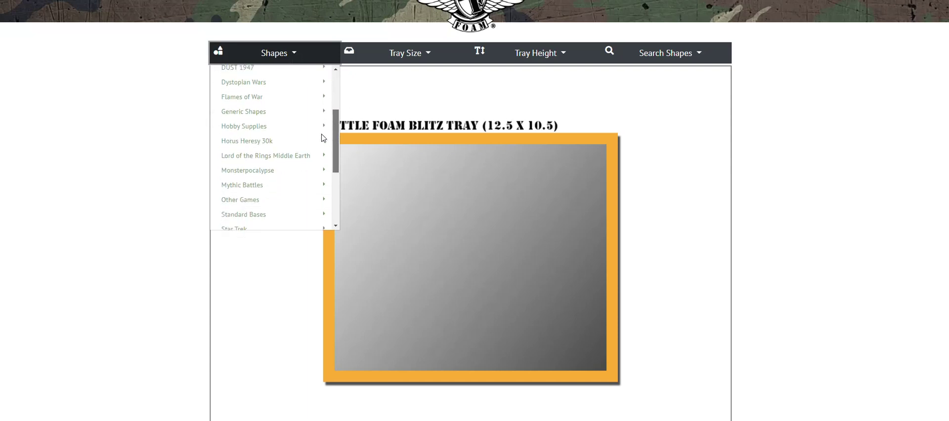
left_click_drag(335, 163, 335, 85)
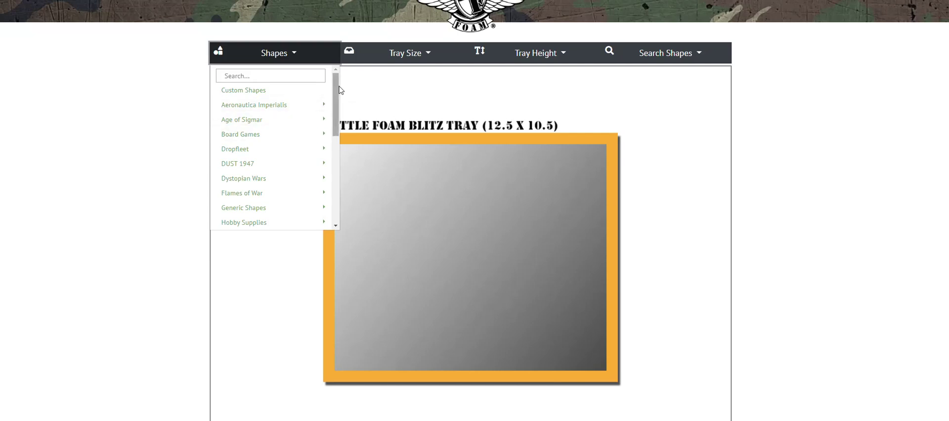
mouse_move(338, 86)
left_mouse_down()
mouse_move(335, 170)
mouse_move(347, 88)
left_mouse_up()
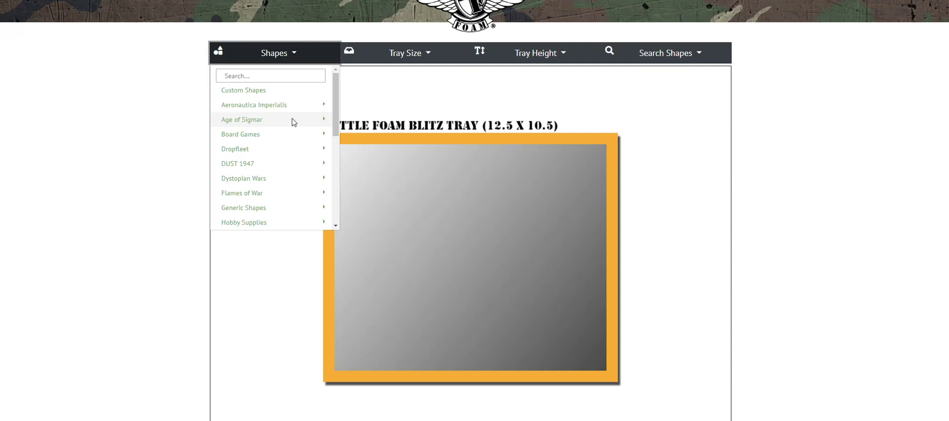
scroll(331, 107, "down", 1)
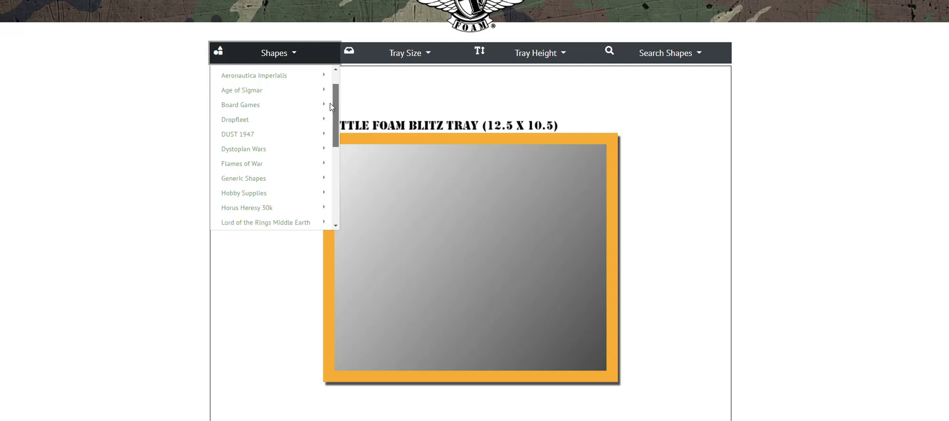
left_click_drag(331, 106, 331, 175)
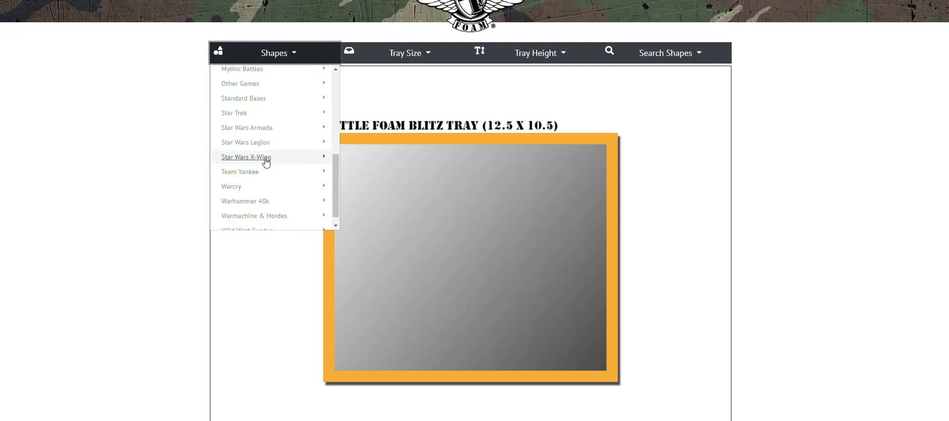
left_click(270, 158)
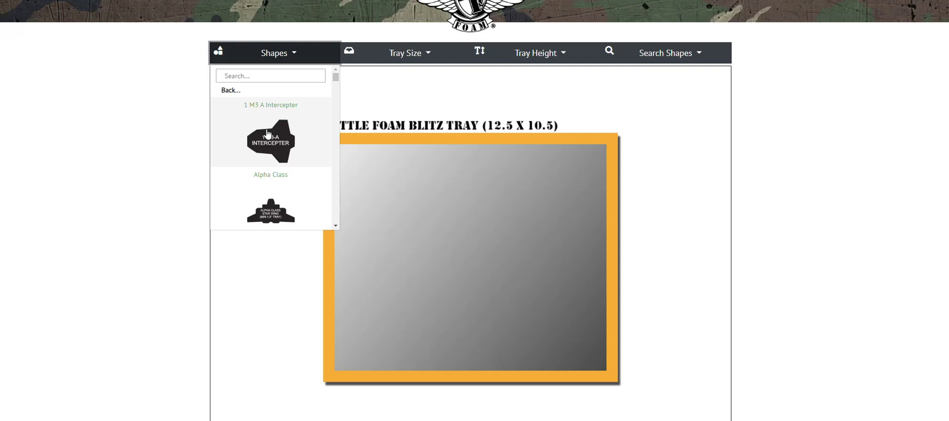
scroll(336, 79, "down", 3)
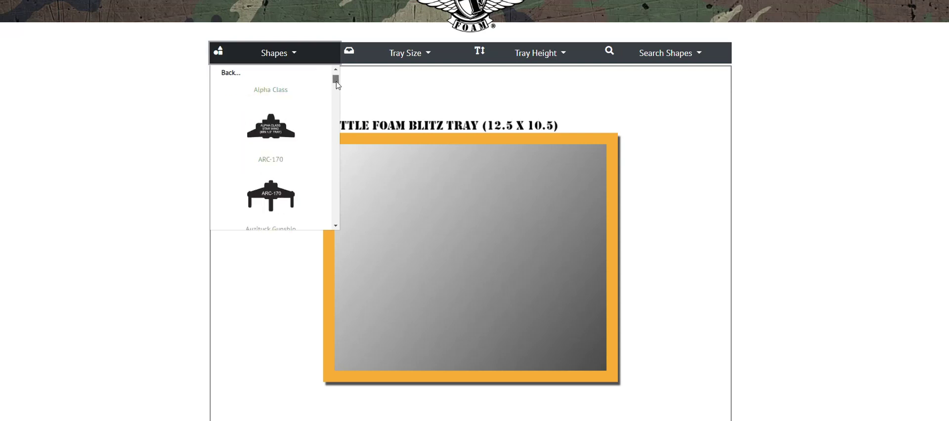
left_click_drag(336, 81, 331, 141)
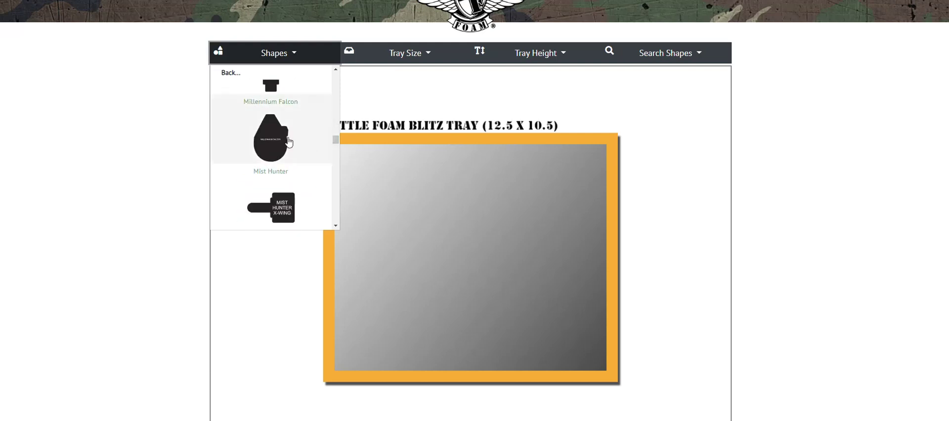
scroll(289, 141, "down", 5)
scroll(288, 137, "down", 3)
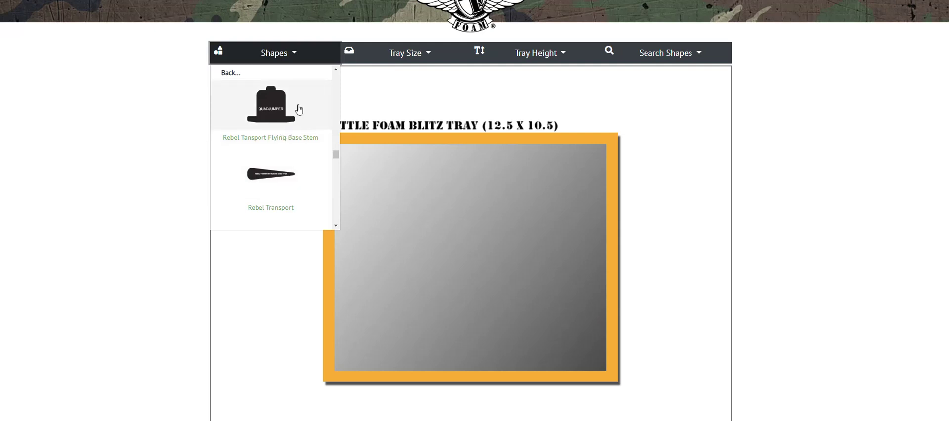
scroll(296, 108, "down", 5)
scroll(300, 108, "down", 5)
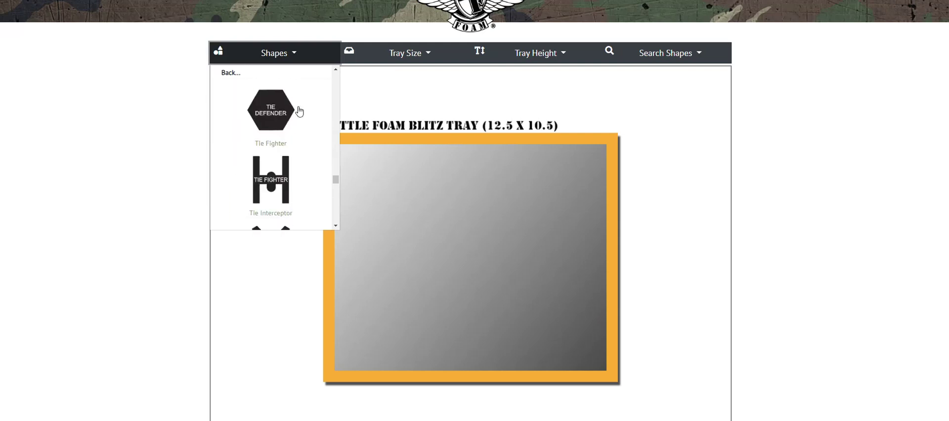
left_click(228, 75)
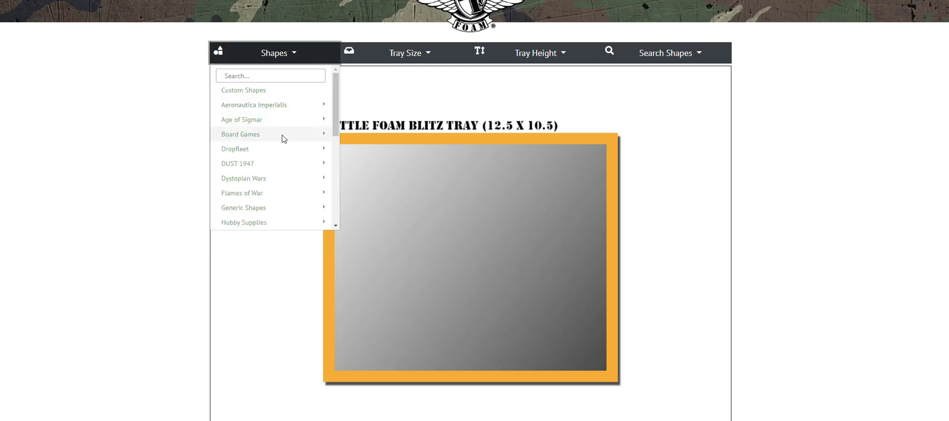
Browse the Warhammer 40k Primaris Marines shapes, then return to the Warhammer 40k faction list
scroll(284, 137, "up", 1)
left_click_drag(336, 140, 333, 261)
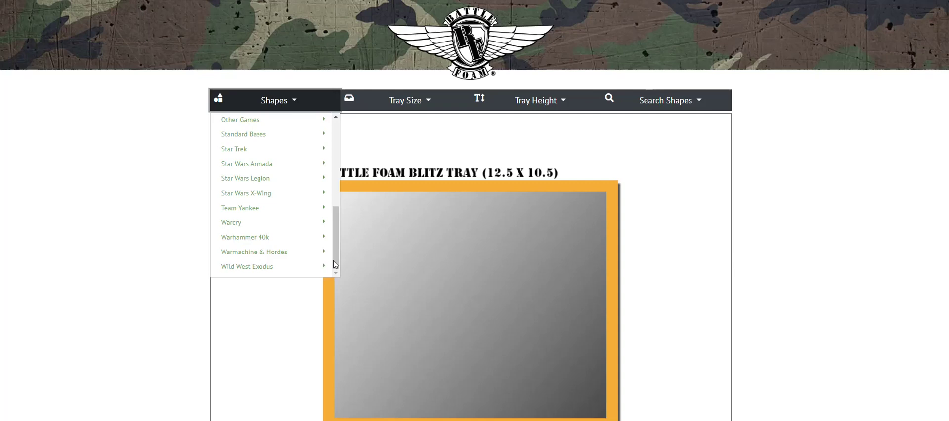
left_click(262, 240)
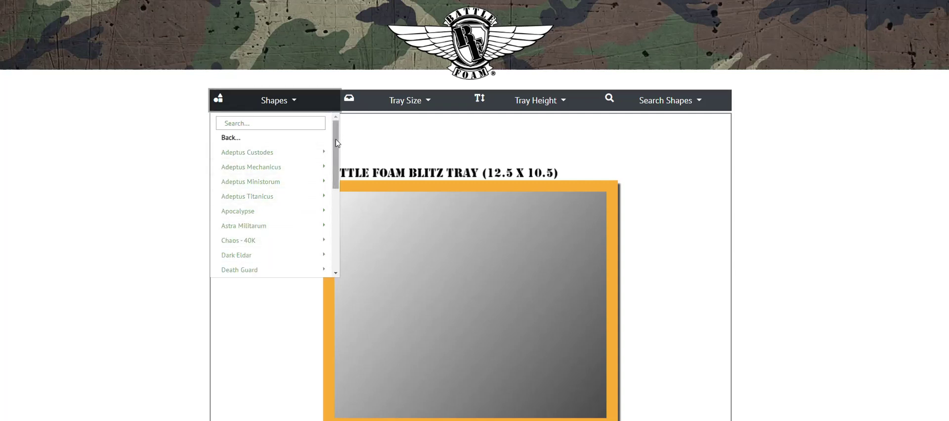
left_click_drag(334, 144, 325, 233)
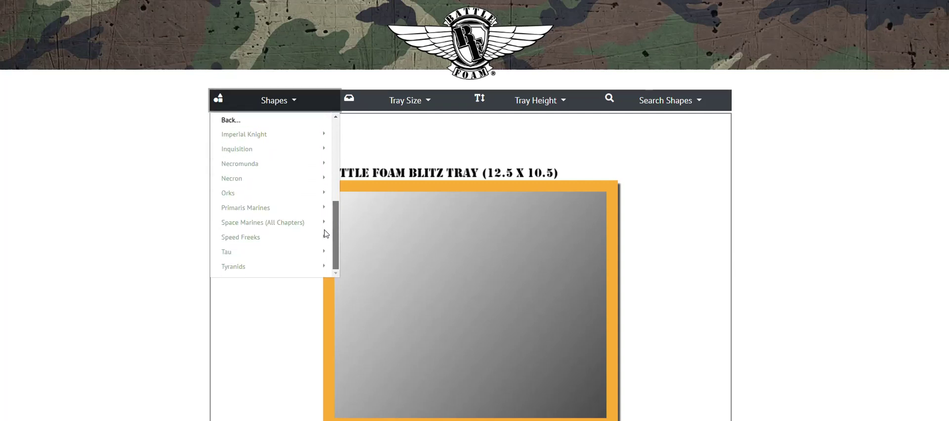
left_click(263, 209)
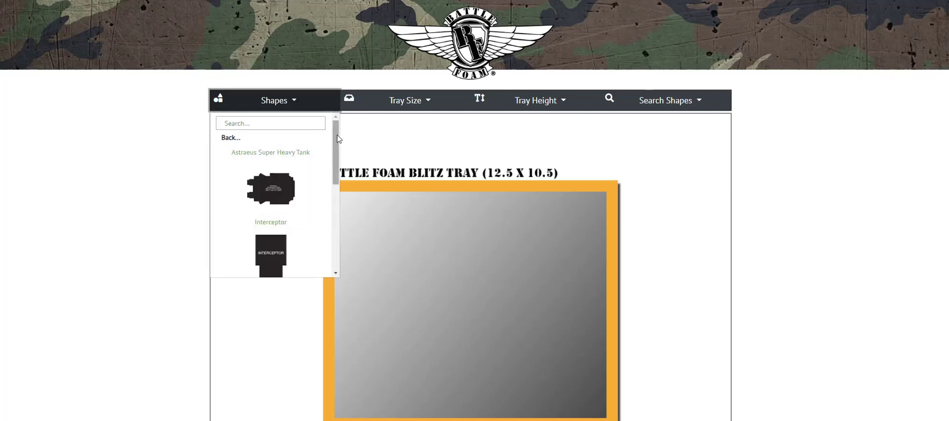
mouse_move(336, 140)
left_mouse_down()
mouse_move(332, 225)
mouse_move(335, 142)
left_mouse_up()
left_click(236, 141)
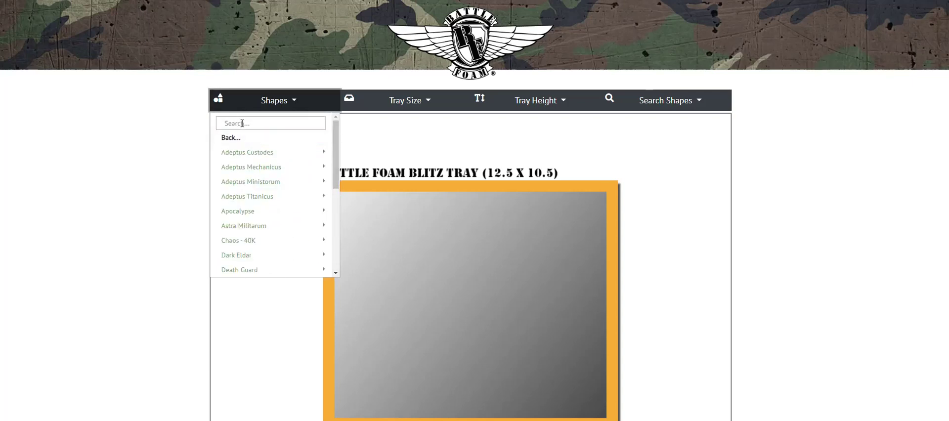
Search the shapes list for 'dust', then clear it and return to the top-level games
left_click(241, 123)
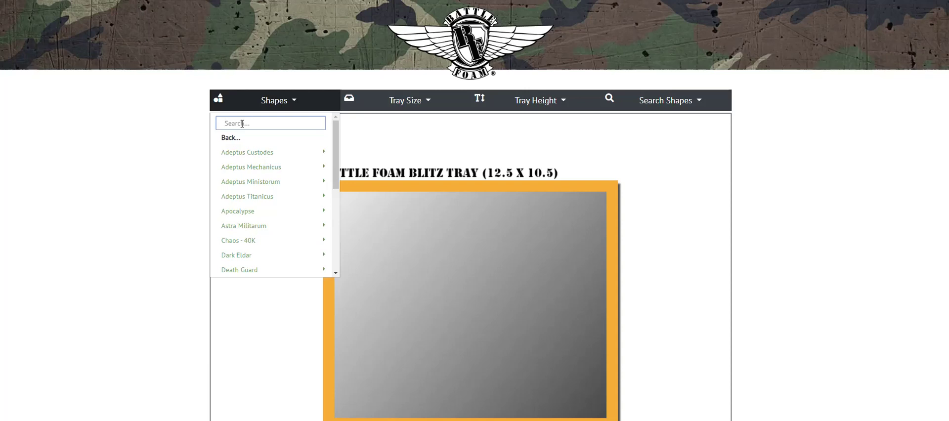
type("dust")
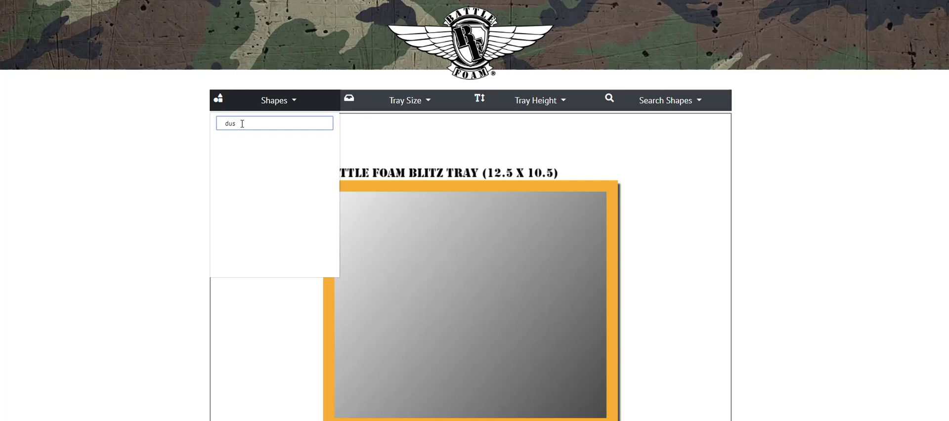
key("BackSpace")
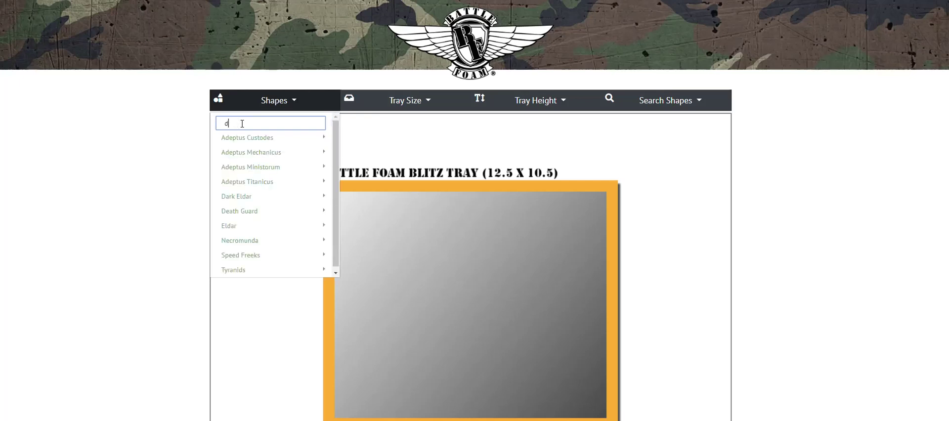
key("BackSpace")
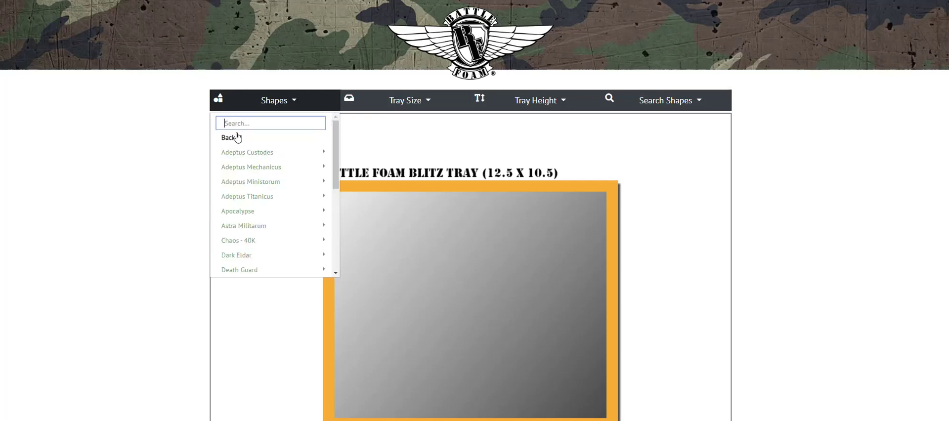
left_click(232, 139)
Search 'dust' again to view the DUST 1947 factions, go back, and open Add Custom Shape
left_click(247, 124)
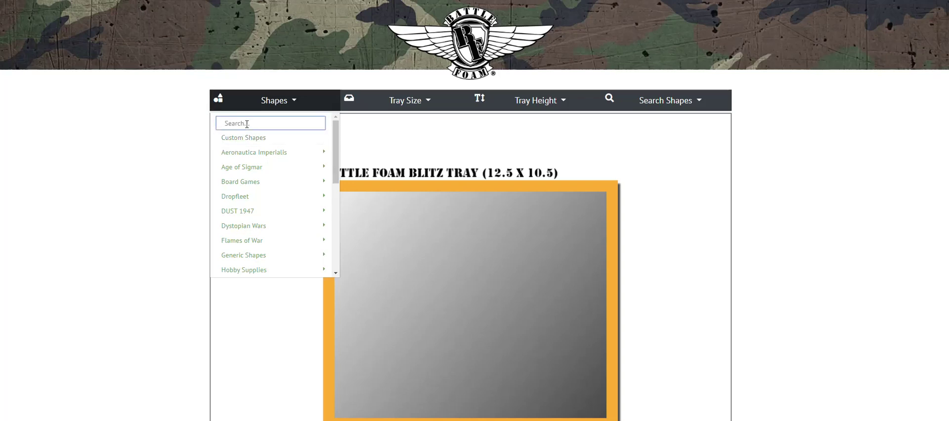
type("dust")
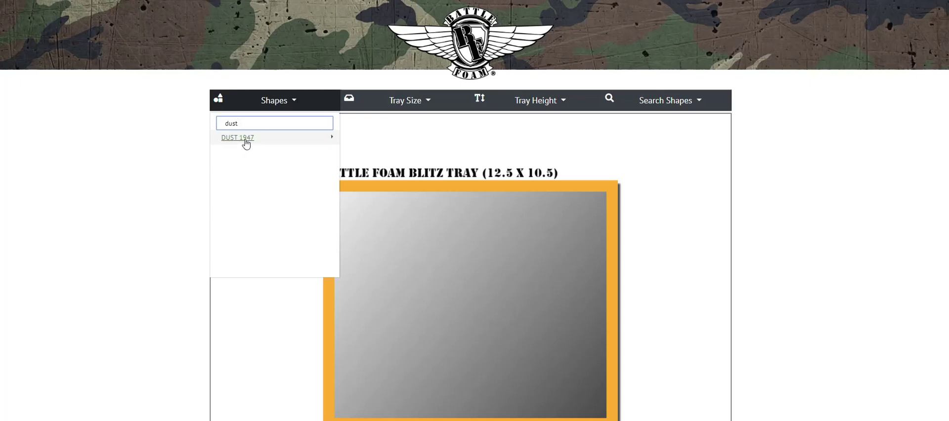
left_click(247, 138)
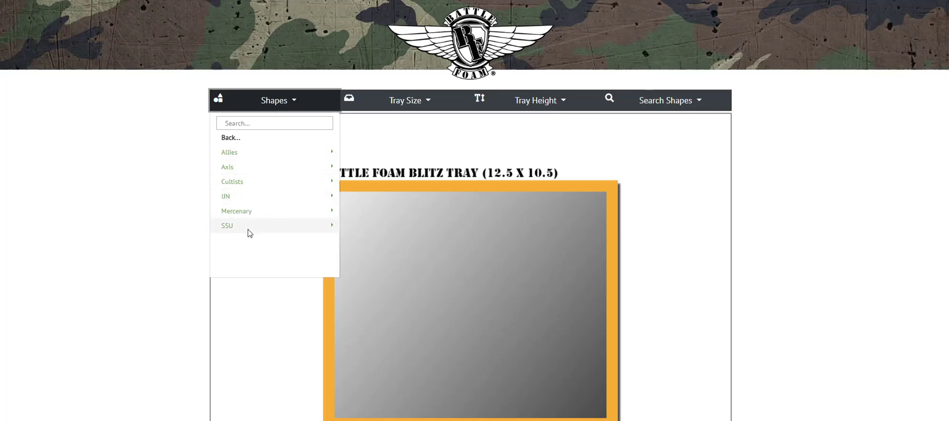
left_click(228, 138)
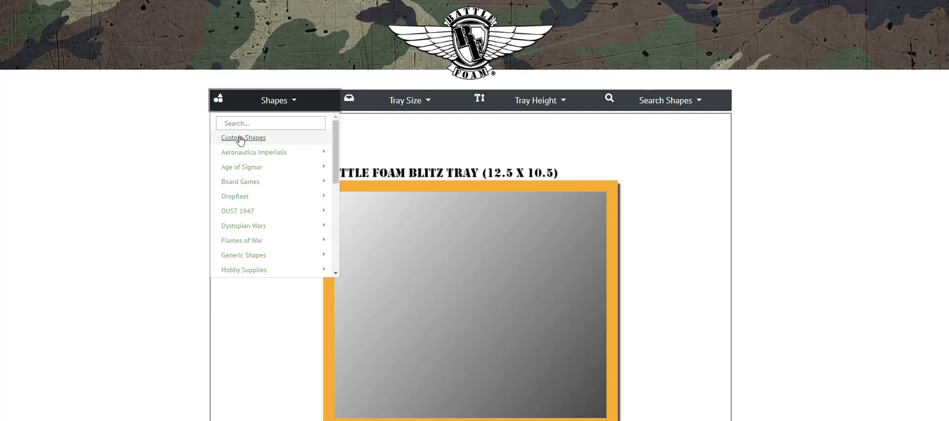
left_click(246, 141)
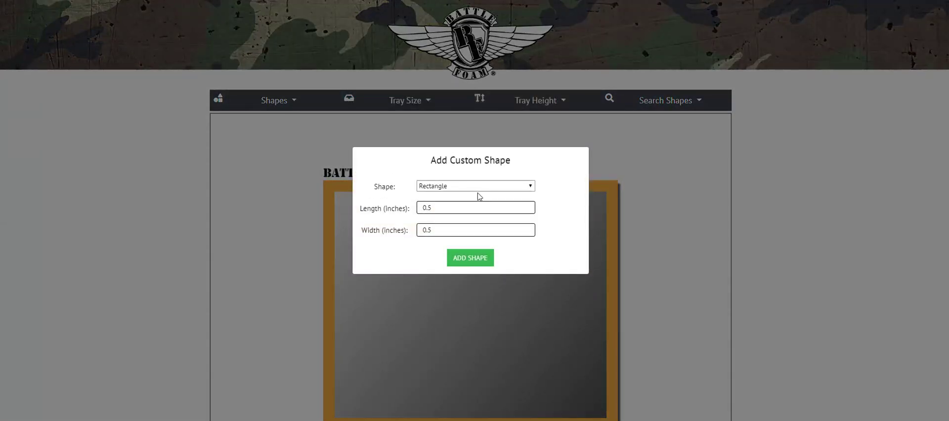
Add a Rectangle cutout with length 3.25 and width 1.5, and move it toward the top-left
left_click(531, 186)
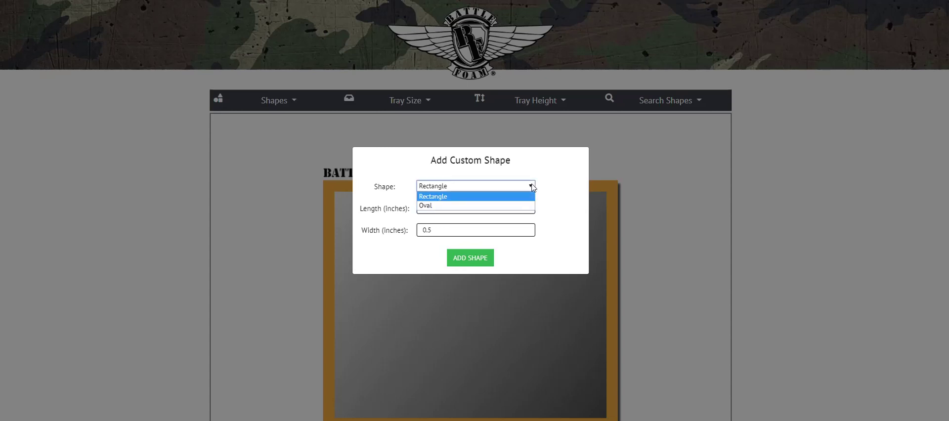
left_click(532, 186)
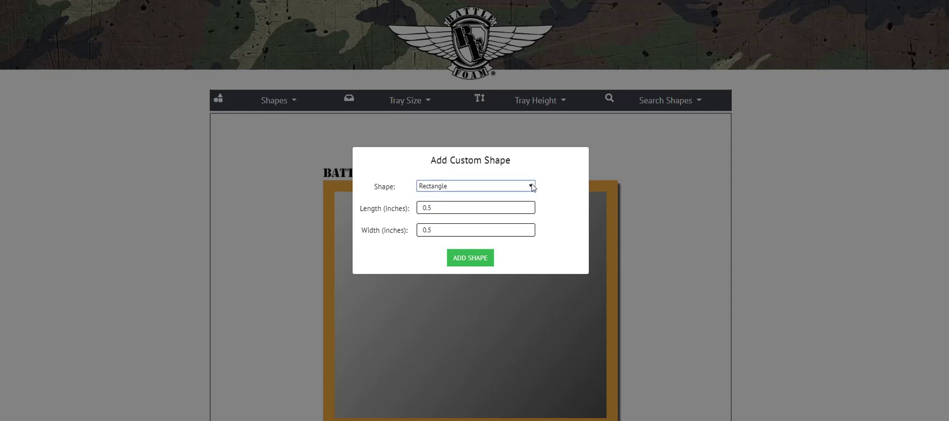
left_click(452, 206)
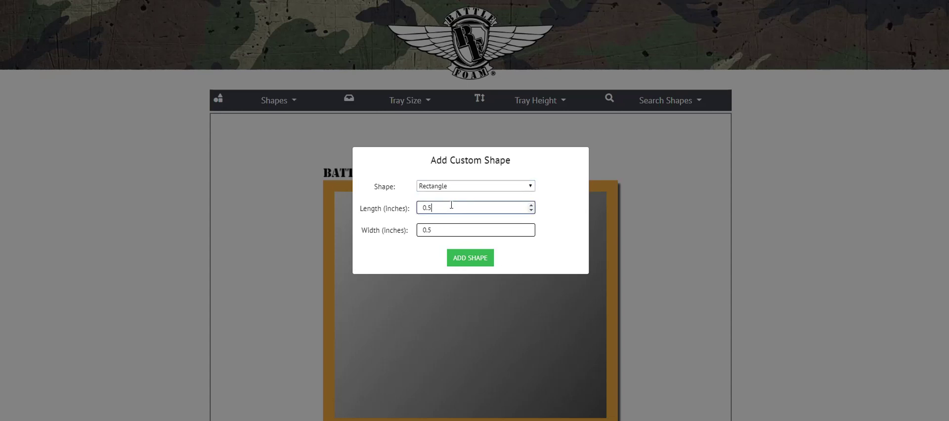
left_click(531, 206)
left_click(531, 205)
left_click(531, 205)
left_click(516, 231)
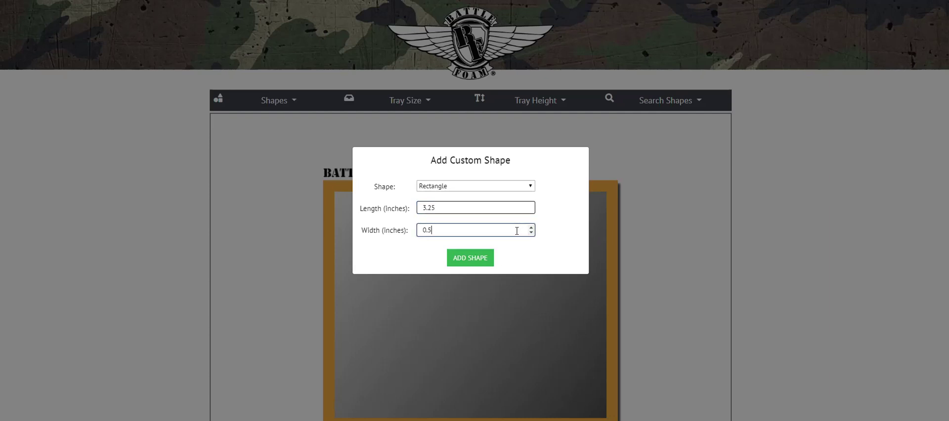
left_click(531, 227)
left_click(470, 261)
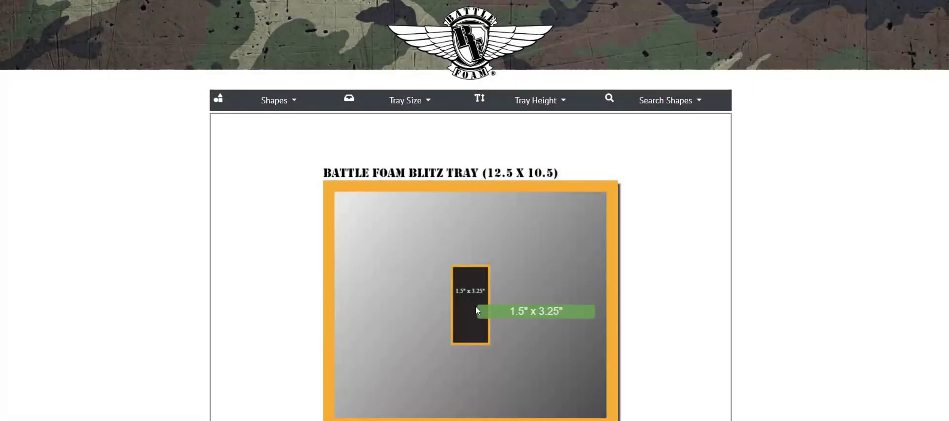
left_click_drag(476, 306, 391, 263)
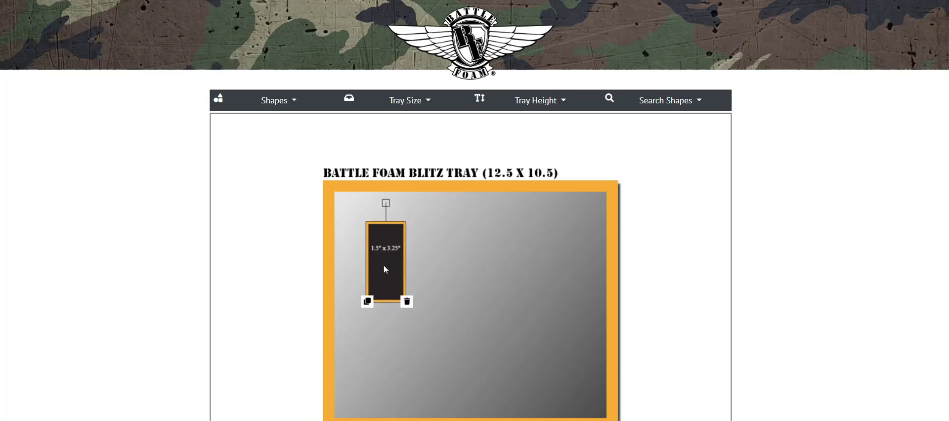
Duplicate the cutout several times, placing one copy to its right and rotating another
left_click(370, 302)
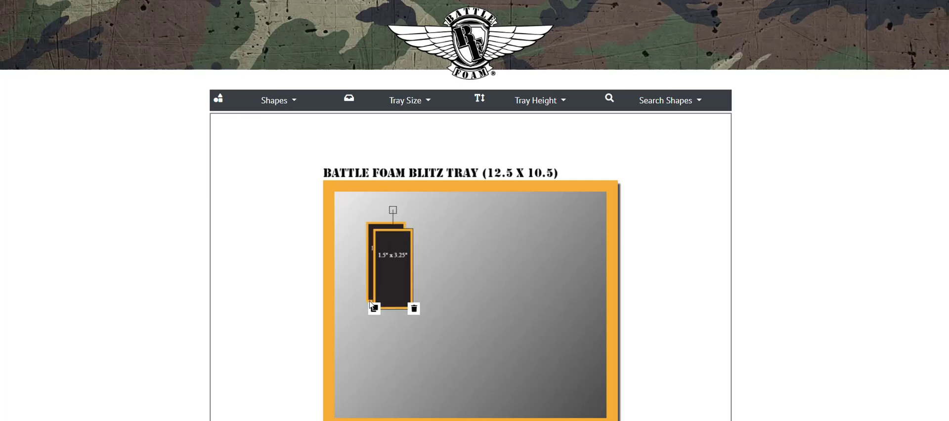
left_click_drag(391, 289, 539, 272)
left_click(419, 303)
left_click(466, 303)
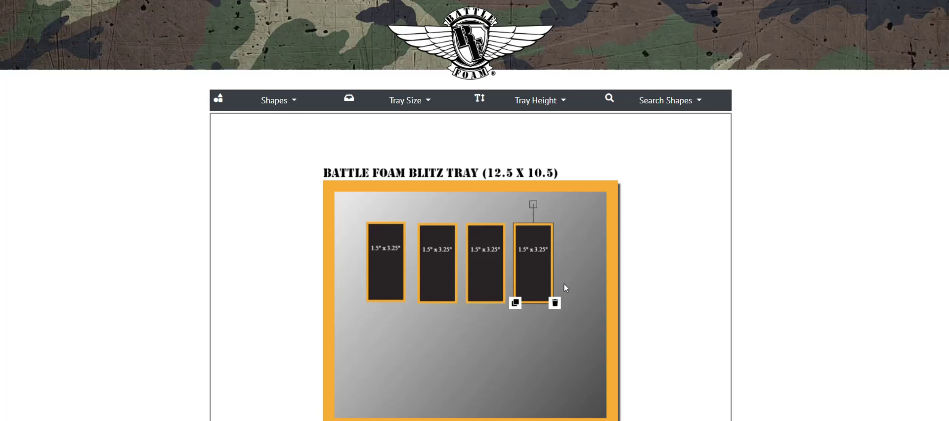
left_click_drag(533, 204, 593, 263)
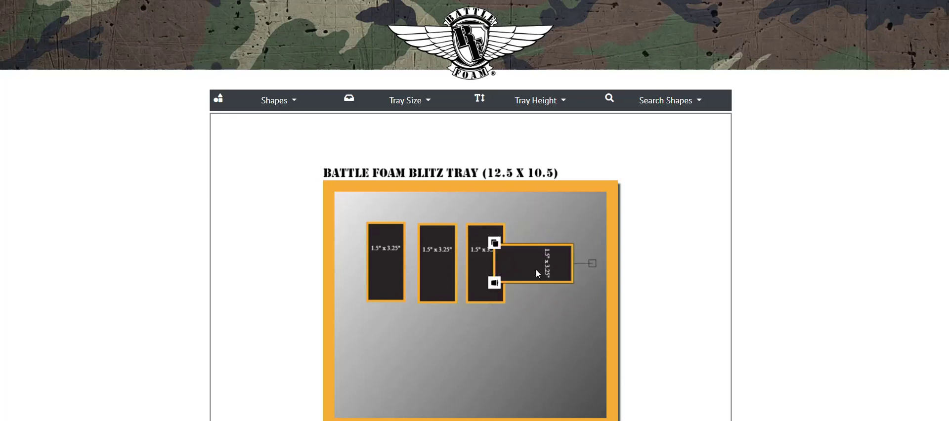
mouse_move(536, 266)
left_mouse_down()
mouse_move(548, 267)
mouse_move(538, 265)
left_mouse_up()
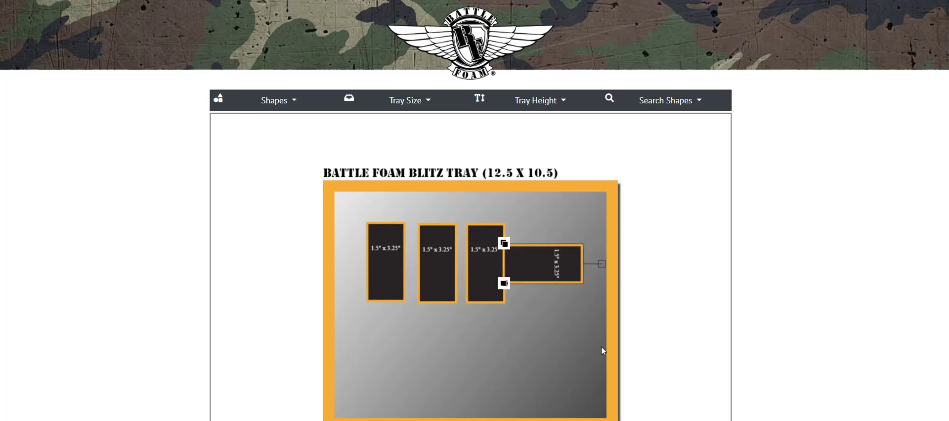
Turn the rotated copy upright and delete the two extra cutouts, leaving two side by side
left_click(523, 226)
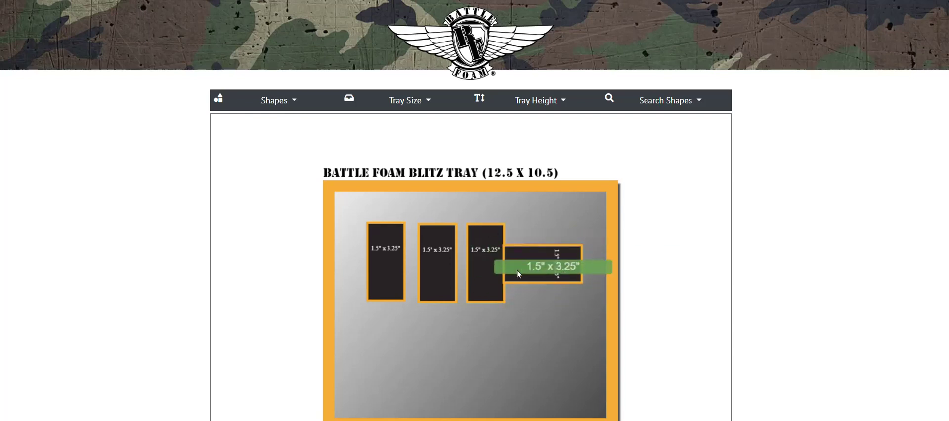
left_click_drag(526, 271, 543, 249)
left_click_drag(619, 243, 559, 185)
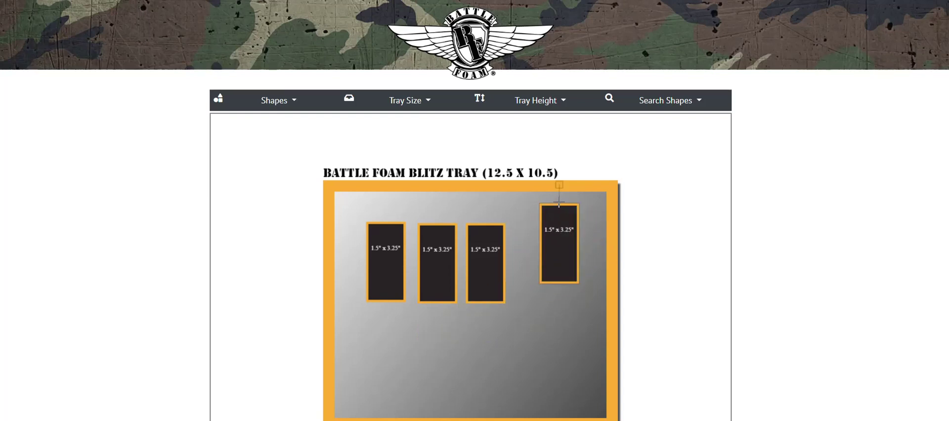
left_click(574, 279)
left_click(583, 294)
left_click(491, 280)
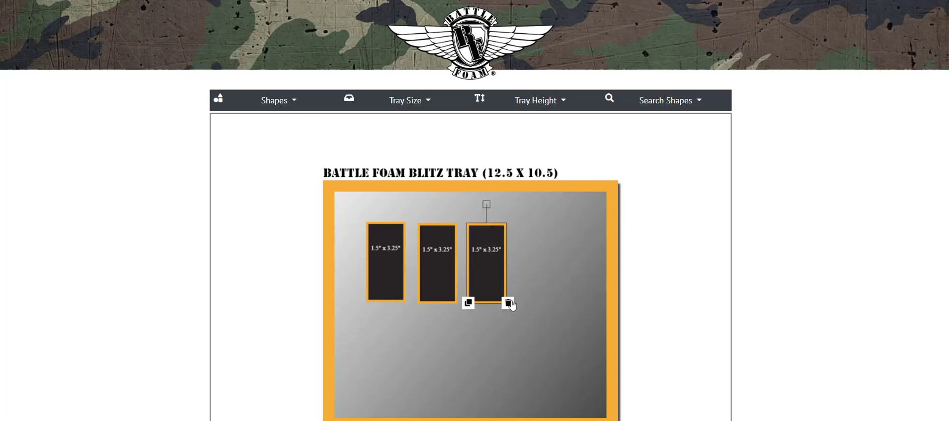
left_click(510, 304)
scroll(513, 253, "down", 1)
Enable grid snapping and snap both cutouts edge to edge into the tray's top-left corner
scroll(513, 256, "down", 1)
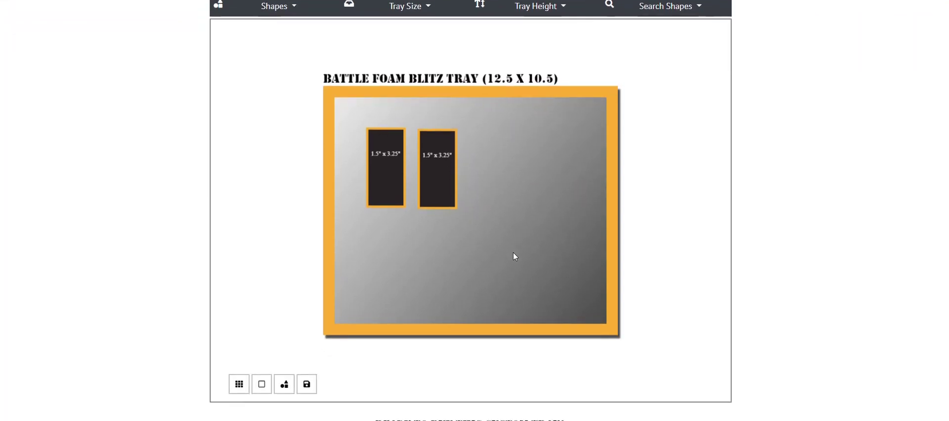
left_click(240, 385)
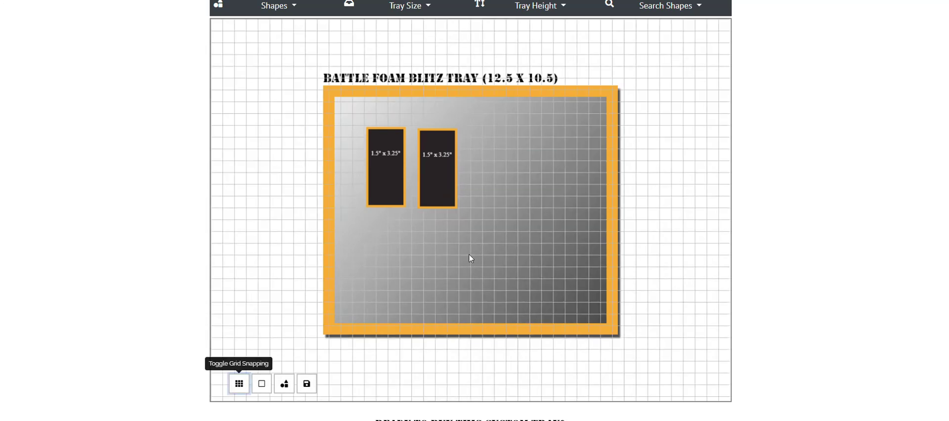
left_click_drag(378, 171, 351, 137)
left_click_drag(435, 176, 396, 145)
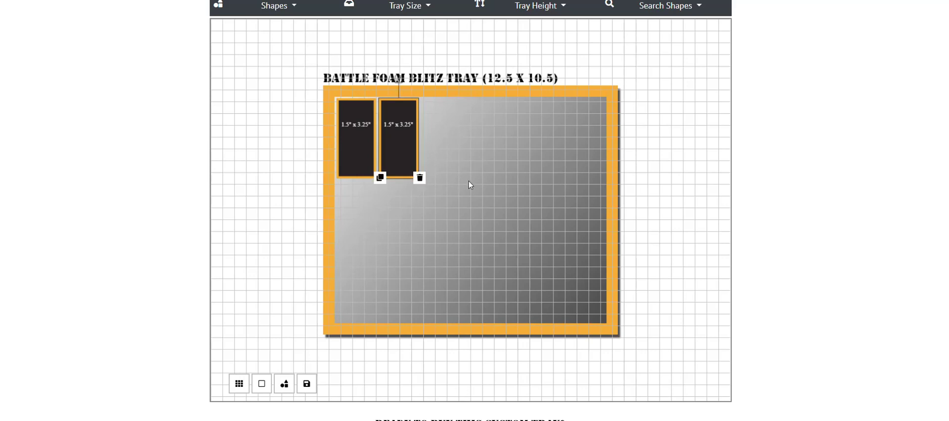
left_click(504, 220)
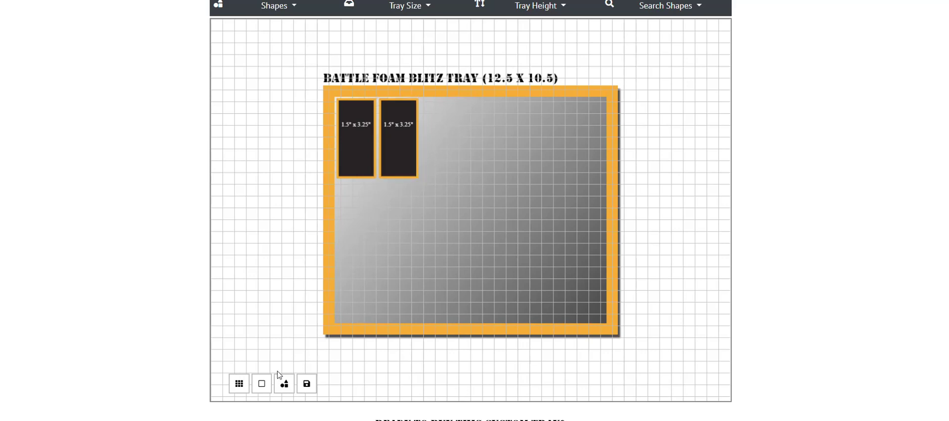
left_click(235, 390)
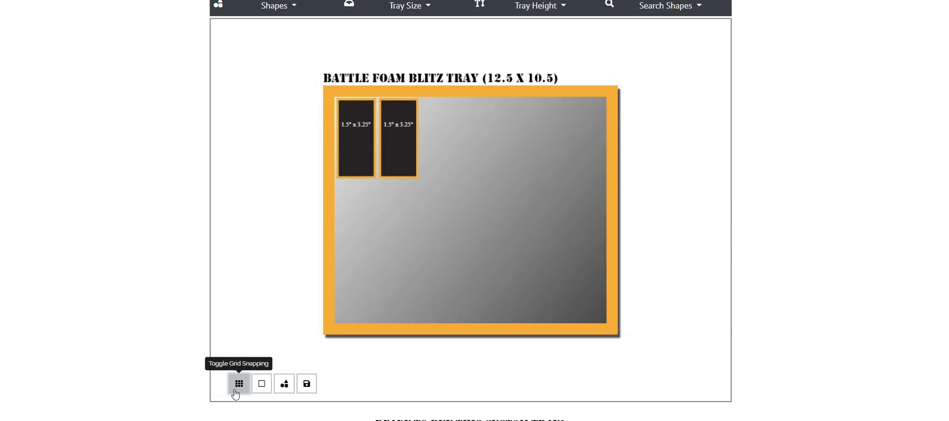
left_click(235, 394)
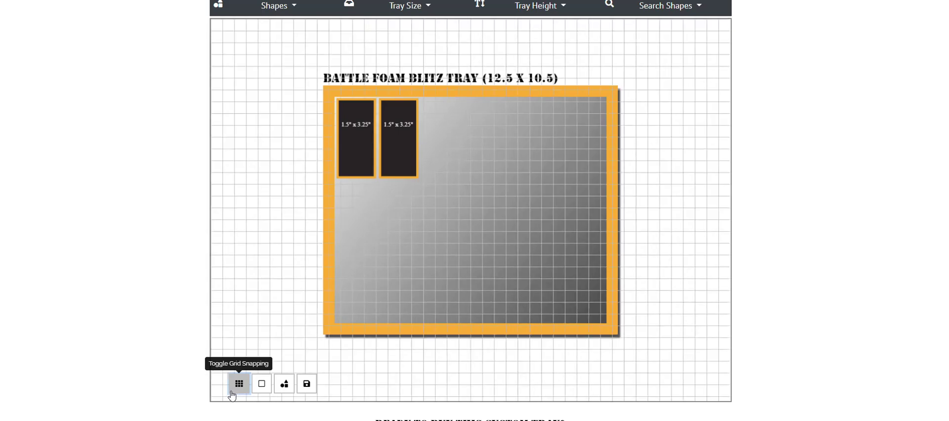
Toggle shape padding, turn grid snapping off, and nudge the second cutout slightly left
left_click(263, 385)
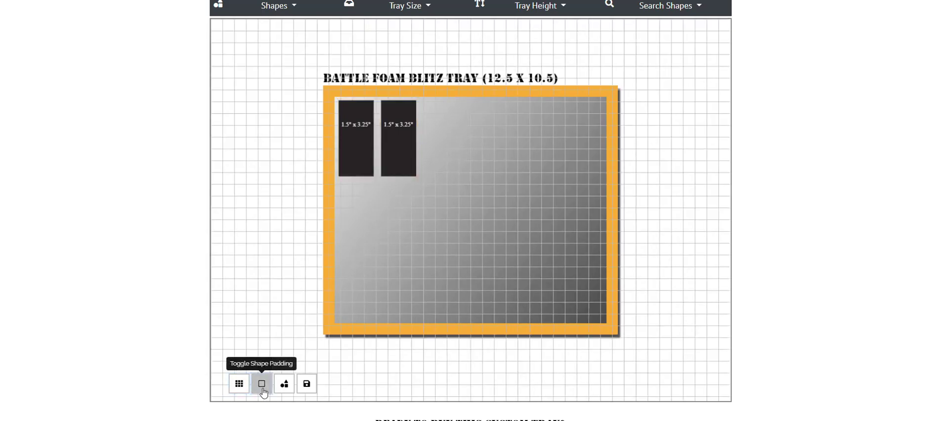
left_click(239, 384)
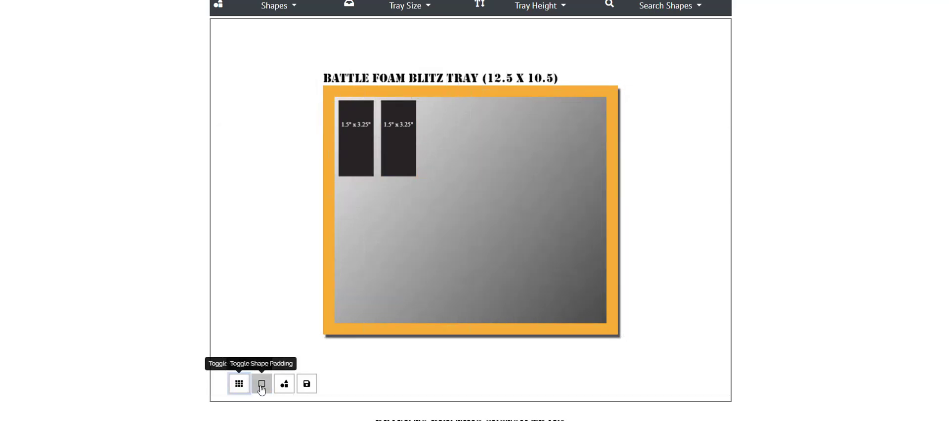
left_click(263, 388)
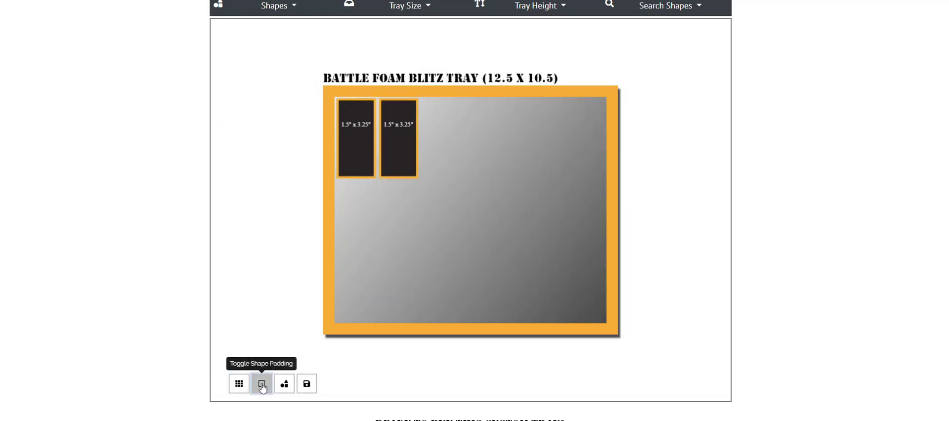
left_click(263, 387)
left_click(263, 387)
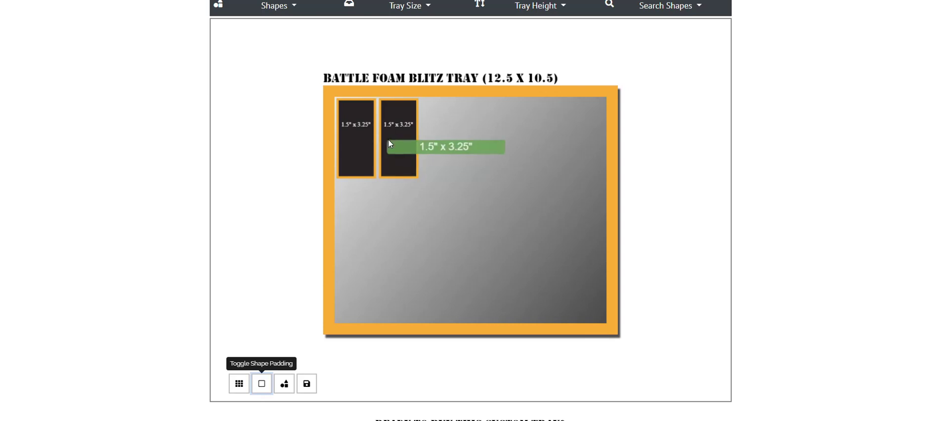
left_click_drag(388, 138, 384, 140)
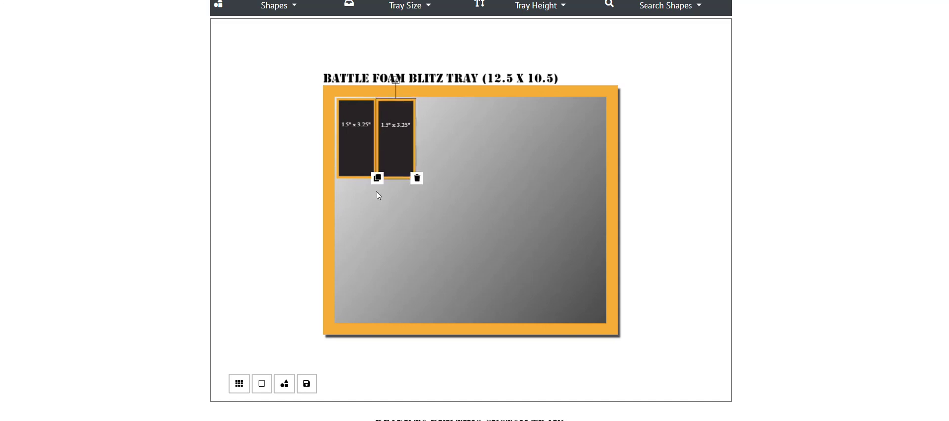
Fine-tune the second cutout against the first, finishing with shape padding switched off
left_click(256, 389)
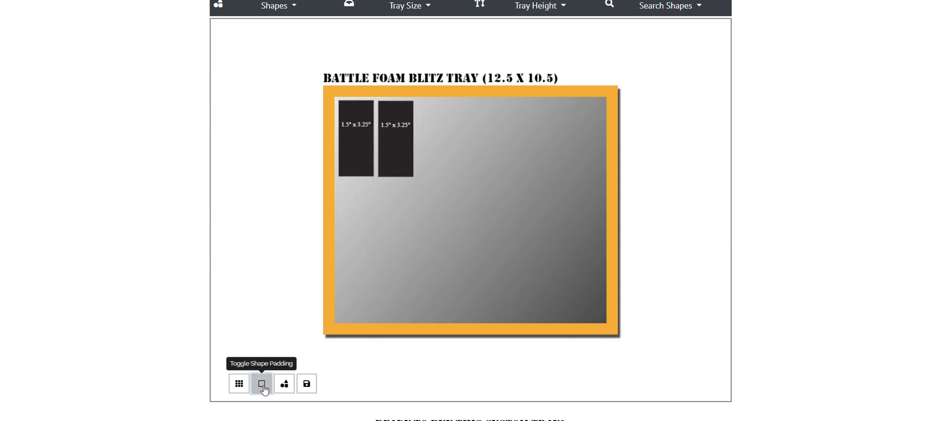
left_click(265, 390)
left_click(267, 391)
left_click_drag(399, 157, 397, 155)
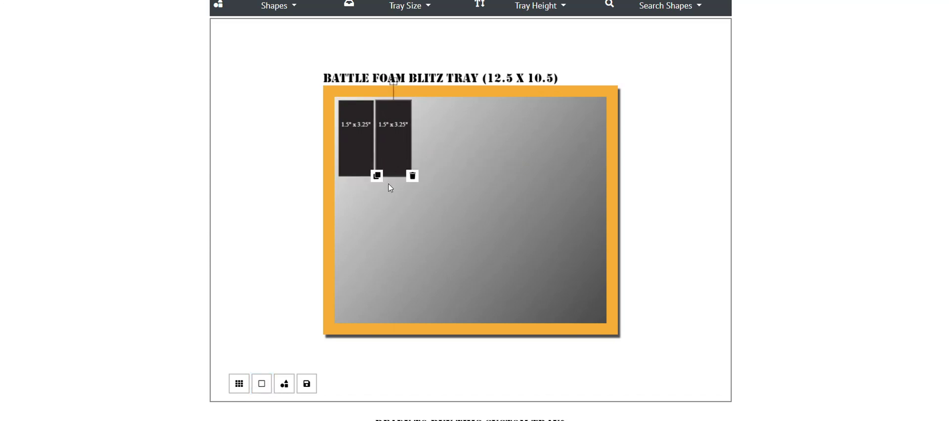
left_click(268, 390)
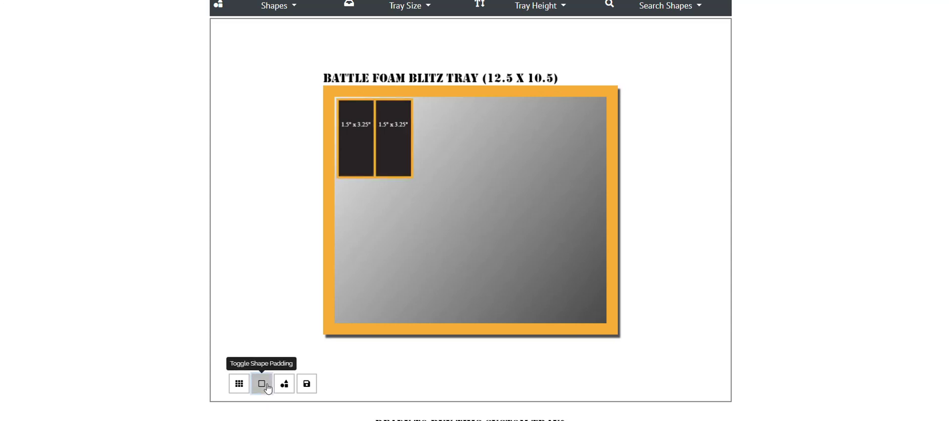
left_click_drag(388, 122, 393, 122)
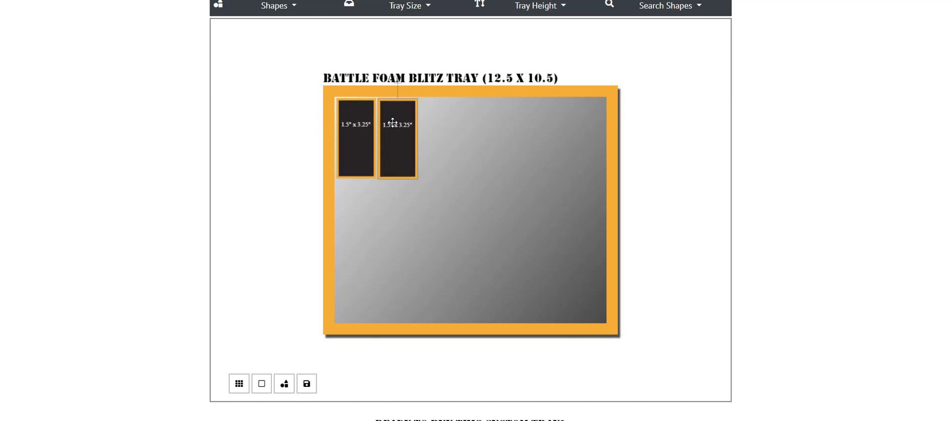
left_click(255, 387)
left_click(255, 390)
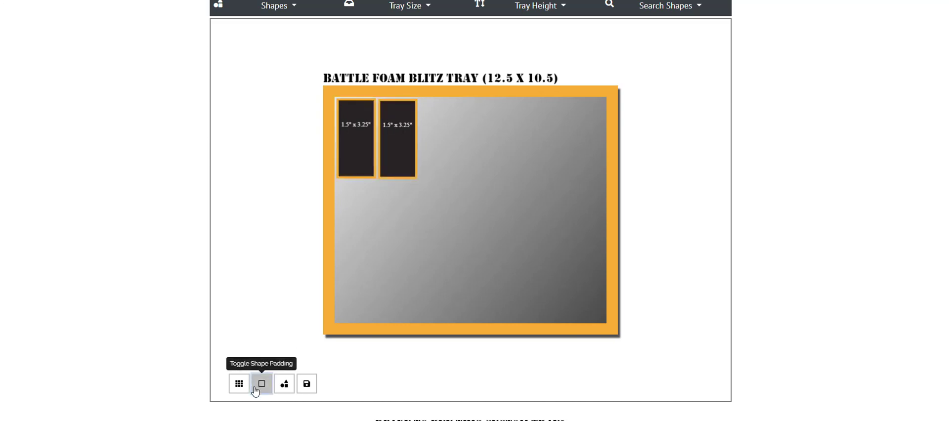
left_click(255, 390)
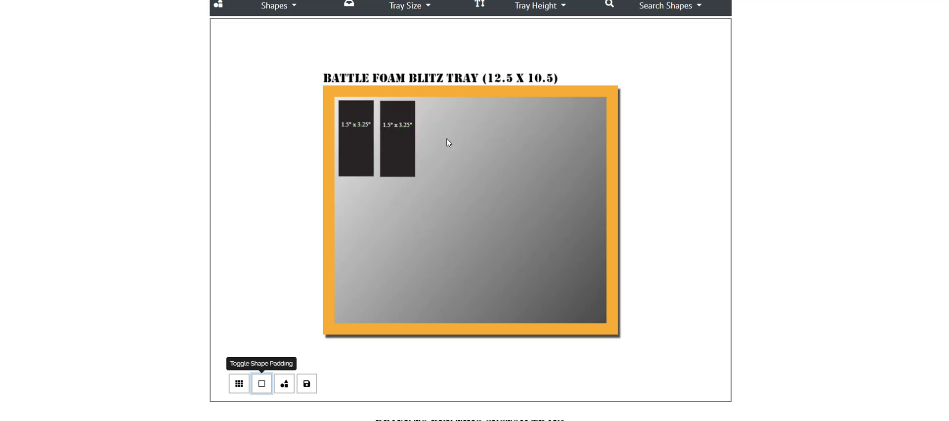
Add a custom 5" x 2" rectangle (Length 2, Width 5) and move it lower left in the tray
left_click(284, 383)
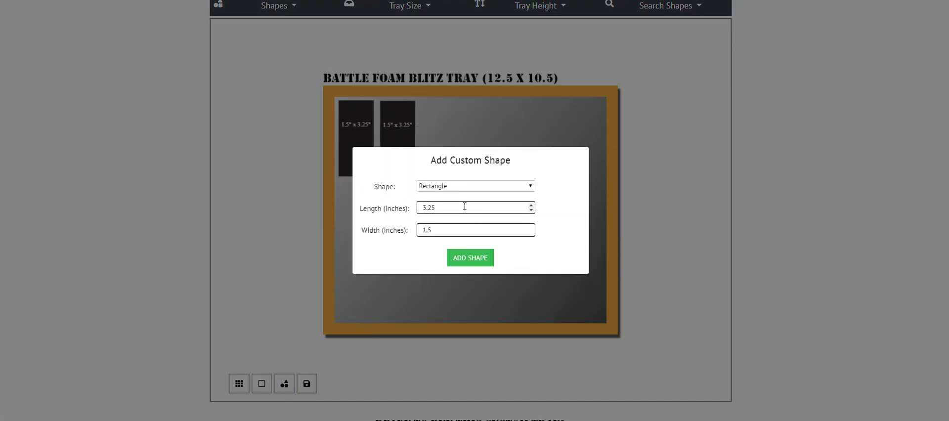
double_click(428, 208)
type("2")
key("Tab")
type("5")
left_click(371, 250)
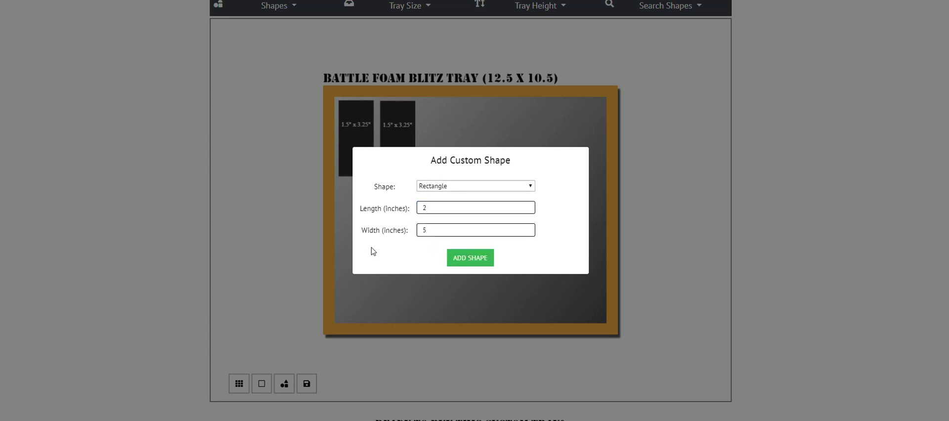
left_click(470, 258)
left_click_drag(442, 193, 367, 222)
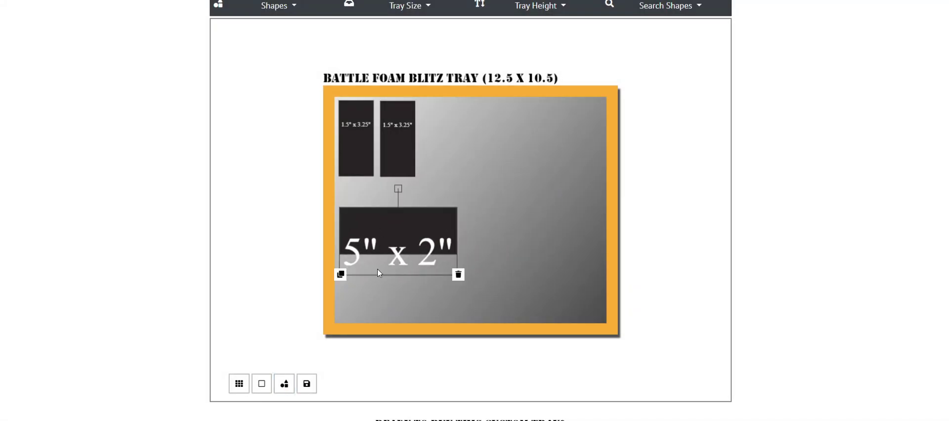
Delete the 5" x 2" rectangle and the second 1.5" x 3.25" block
left_click(464, 186)
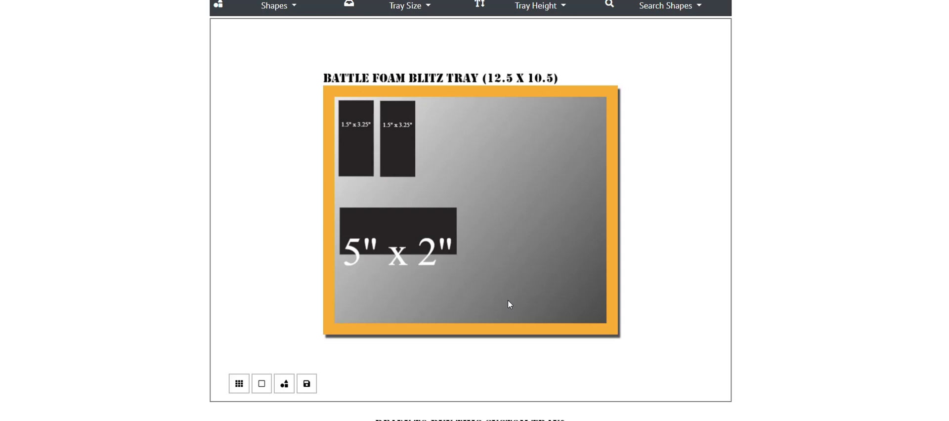
left_click(395, 236)
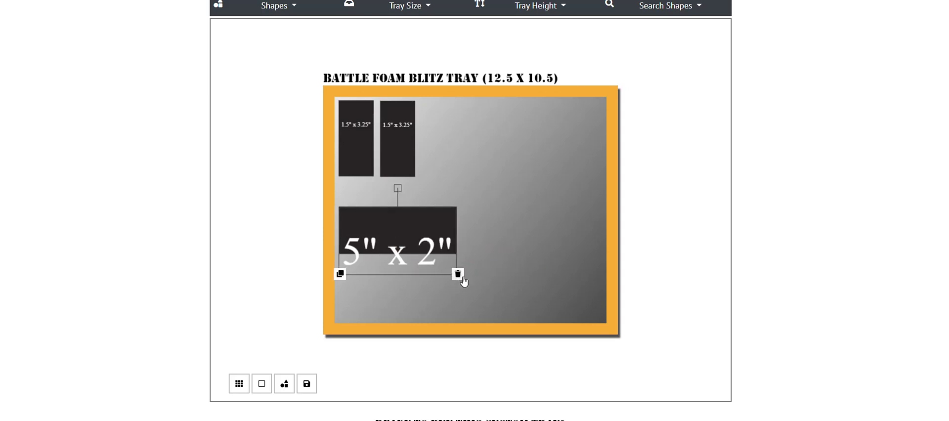
left_click(459, 275)
left_click(396, 169)
left_click(416, 178)
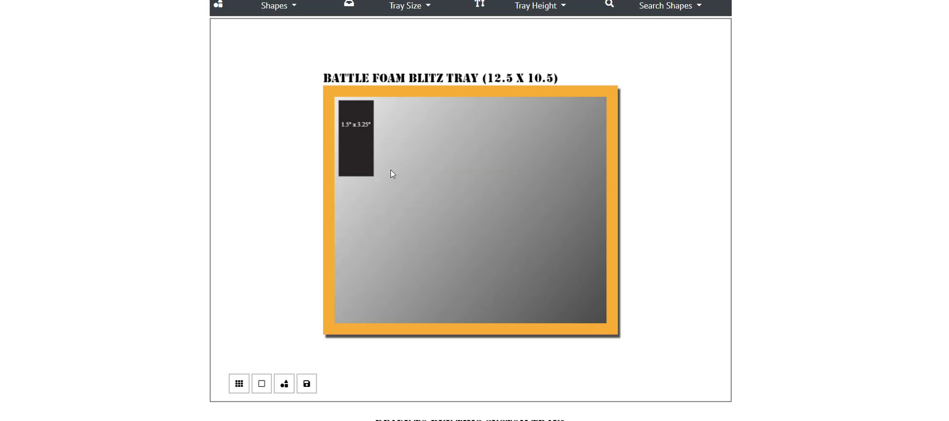
left_click(370, 172)
Delete the last block and add an Imperial Navy Marauder Bomber from Aeronautica Imperialis at the top-left
left_click(375, 179)
left_click(294, 7)
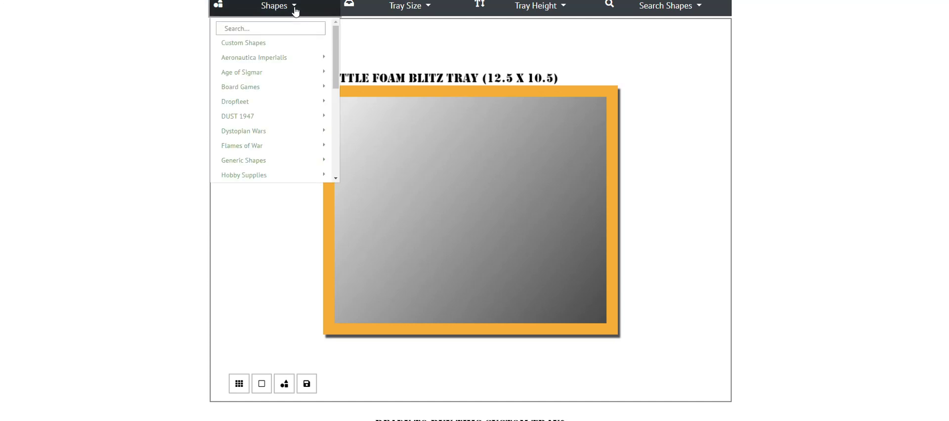
left_click(276, 59)
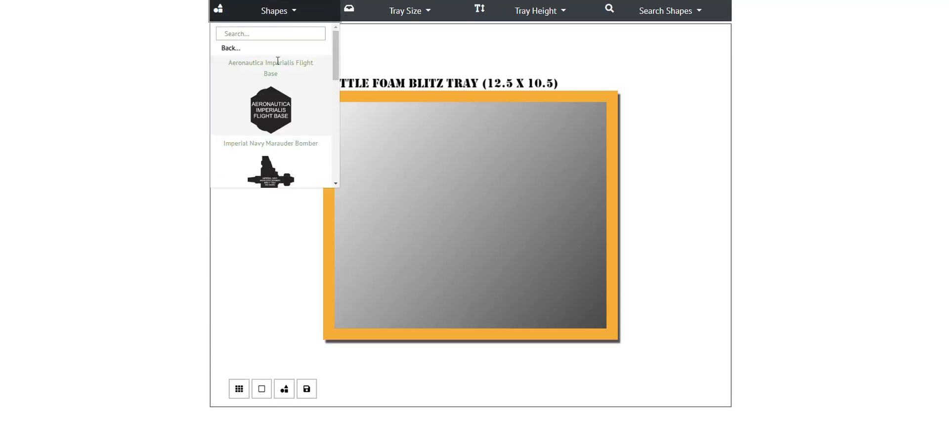
scroll(321, 146, "down", 2)
left_click(271, 82)
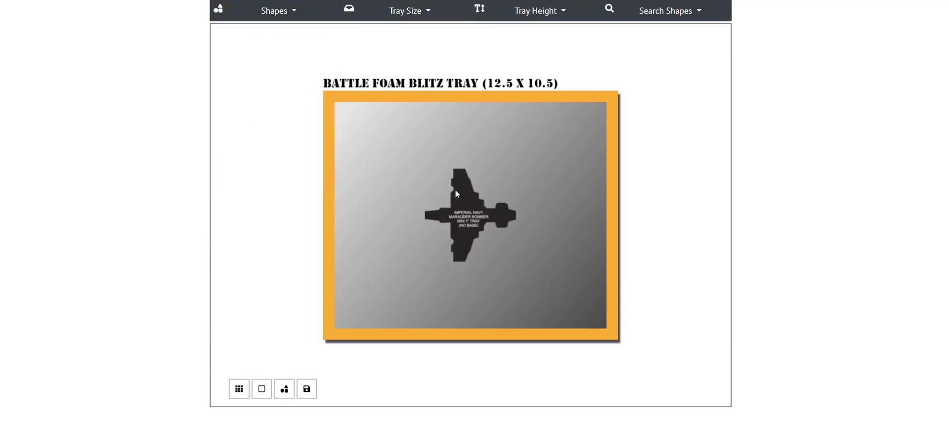
left_click_drag(448, 192, 365, 135)
Duplicate the bomber and place the copy beside the original along the top edge
left_click(338, 198)
left_click_drag(401, 178, 495, 169)
left_click(529, 304)
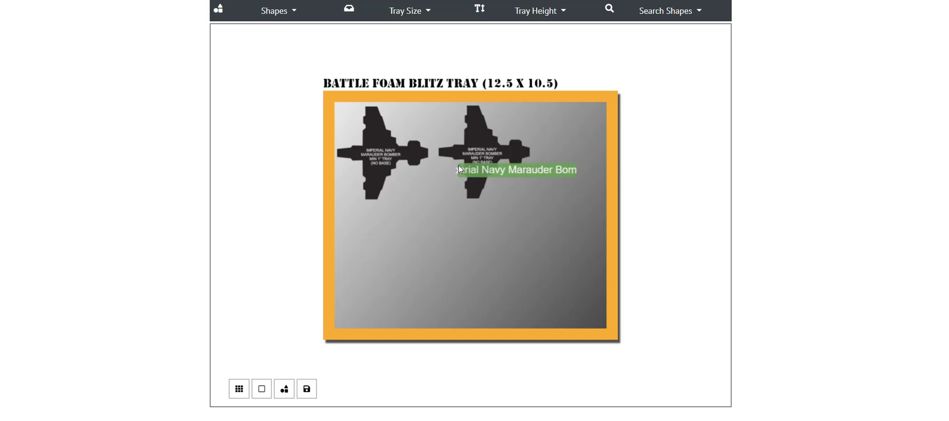
Attempt to export the tray twice, dismissing the tray height warning each time
left_click(310, 398)
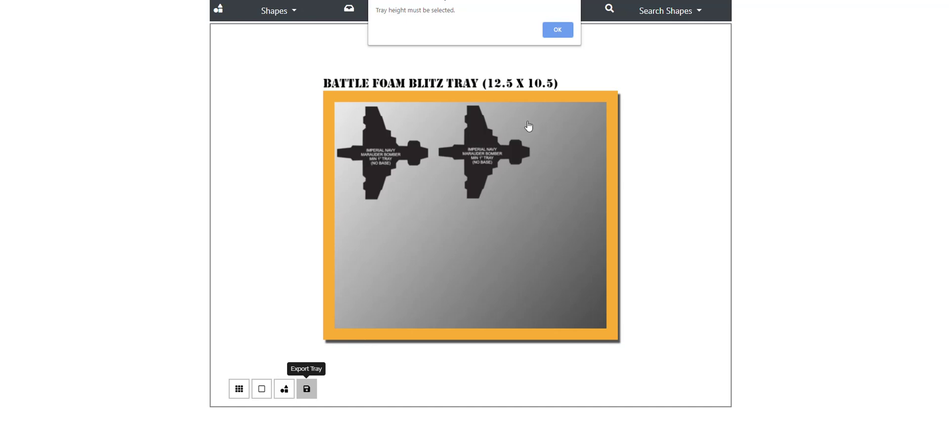
left_click(553, 31)
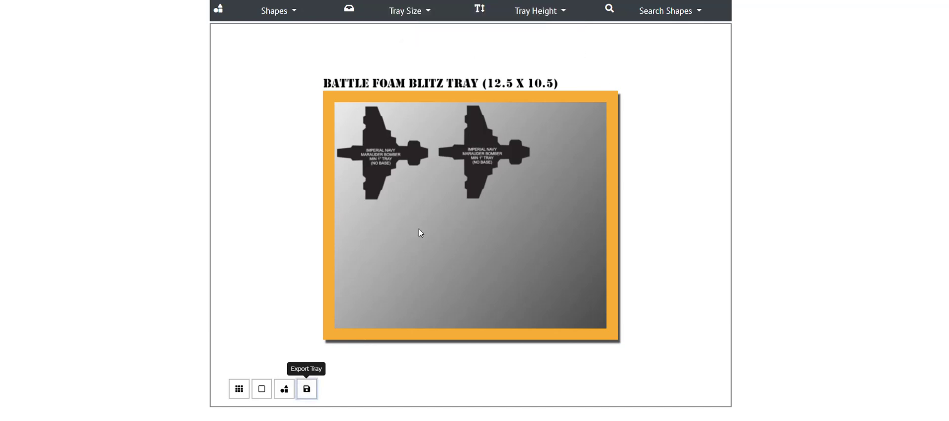
left_click(307, 390)
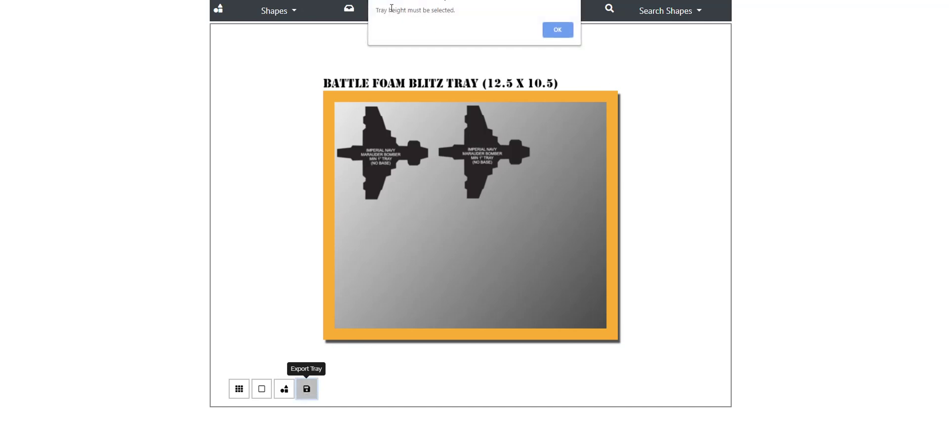
left_click(564, 31)
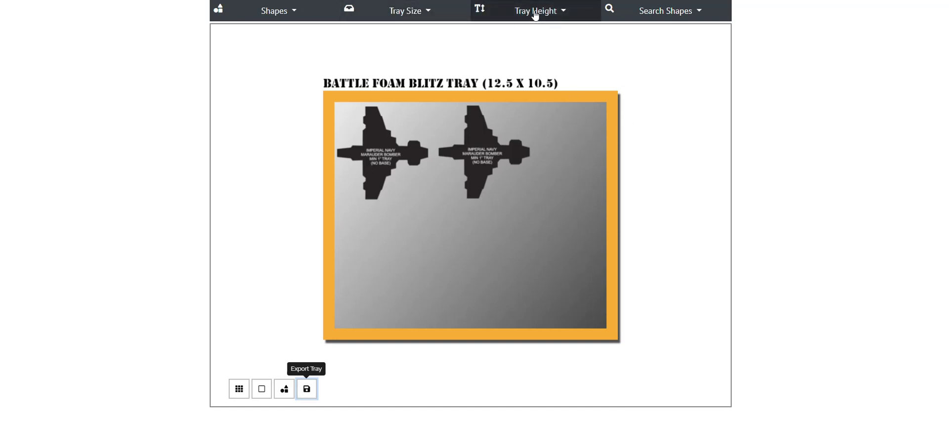
Try the Battle Foam Medium (15.5 x 8) and Black Label Fitzgerald (20 x 11) trays, then return to Blitz
left_click(424, 14)
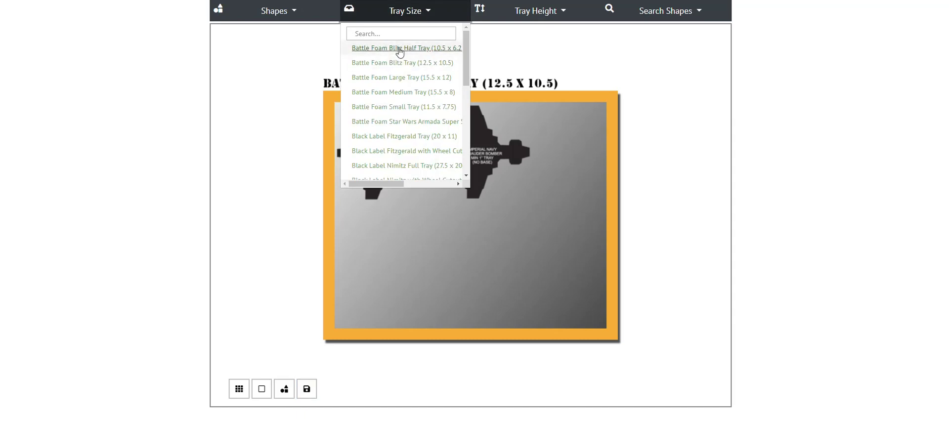
left_click(385, 92)
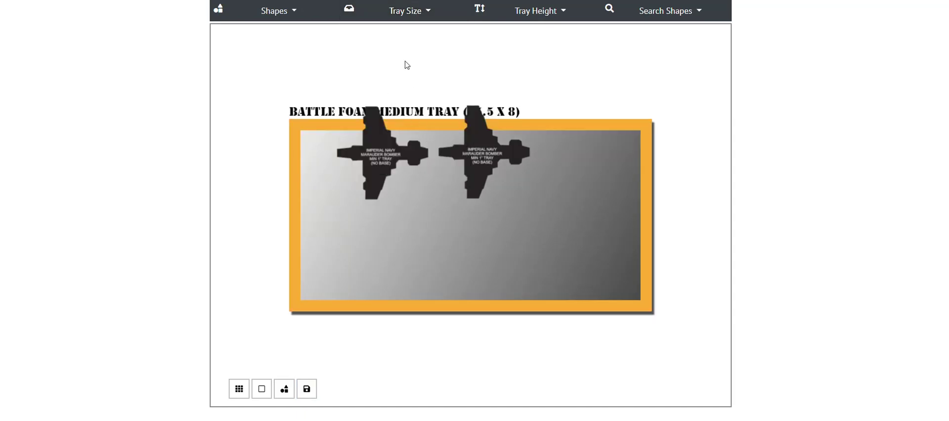
left_click(409, 14)
left_click(396, 94)
left_click(420, 15)
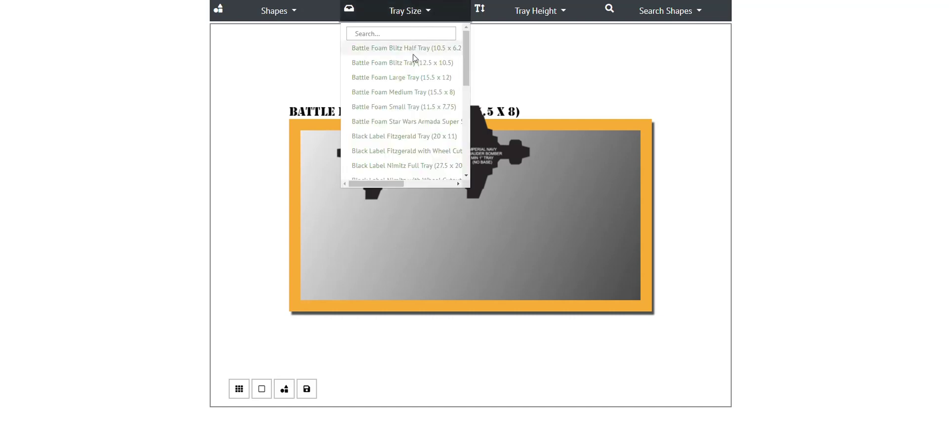
left_click(402, 137)
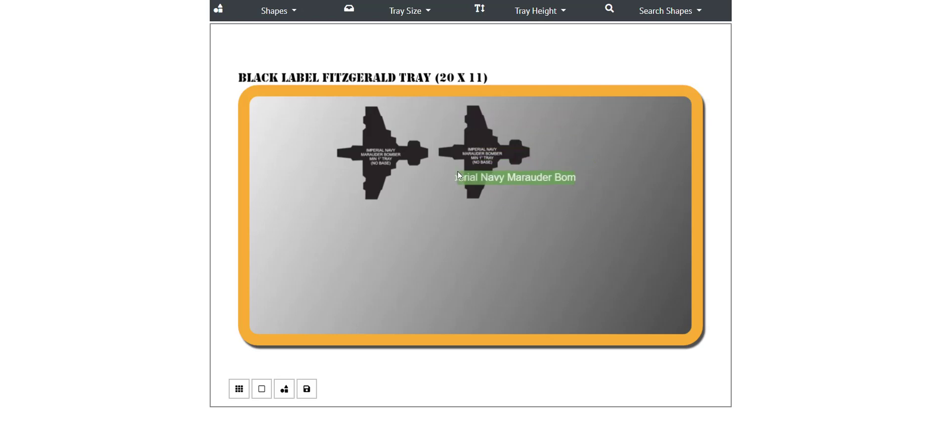
left_click(408, 19)
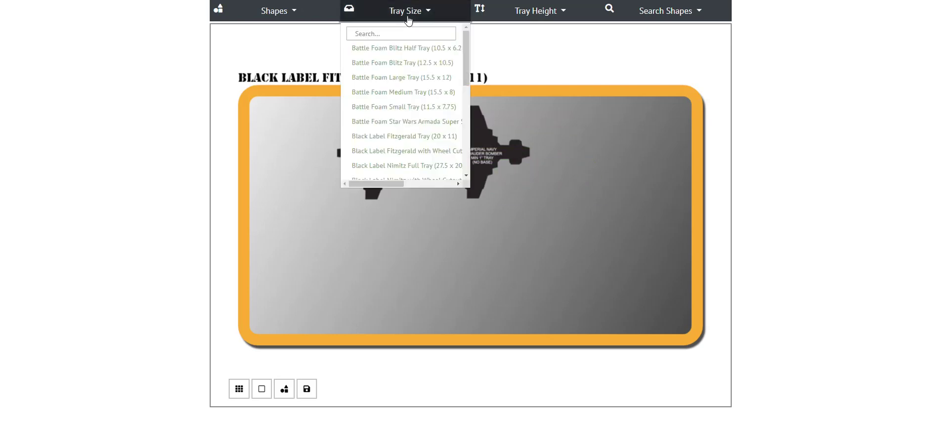
left_click(391, 63)
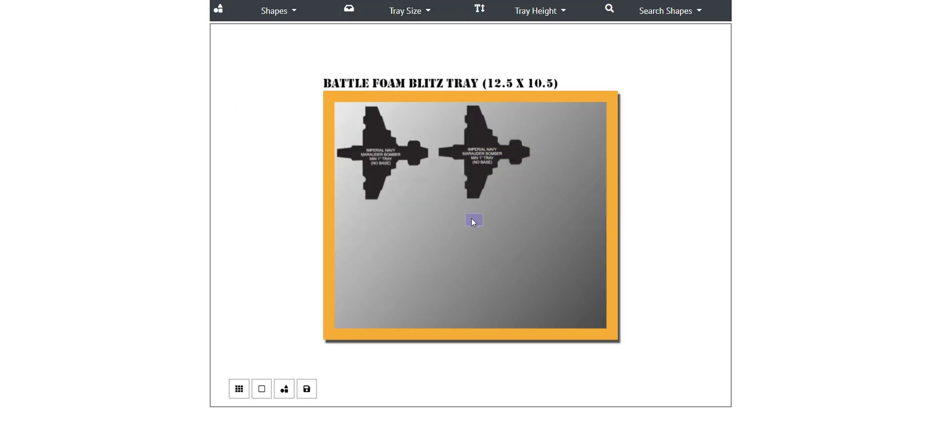
Try the Fitzgerald tray with wheel cutouts, then settle on the Battle Foam Large Tray (15.5 x 12)
left_click(411, 16)
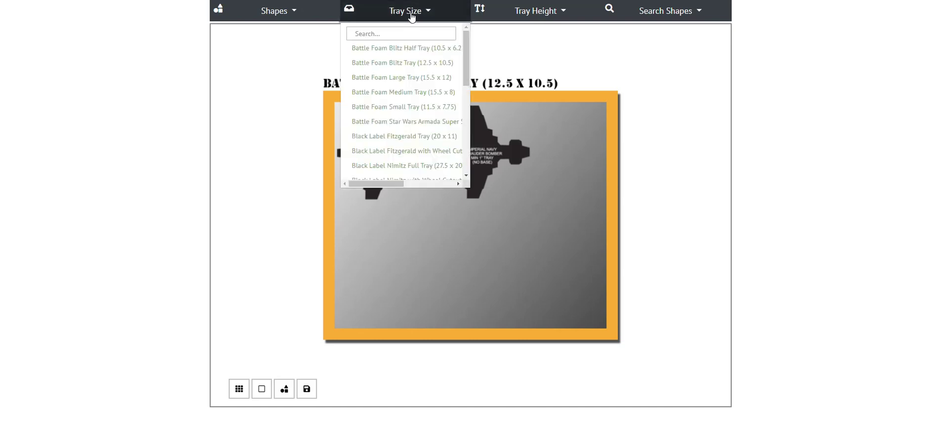
left_click(395, 150)
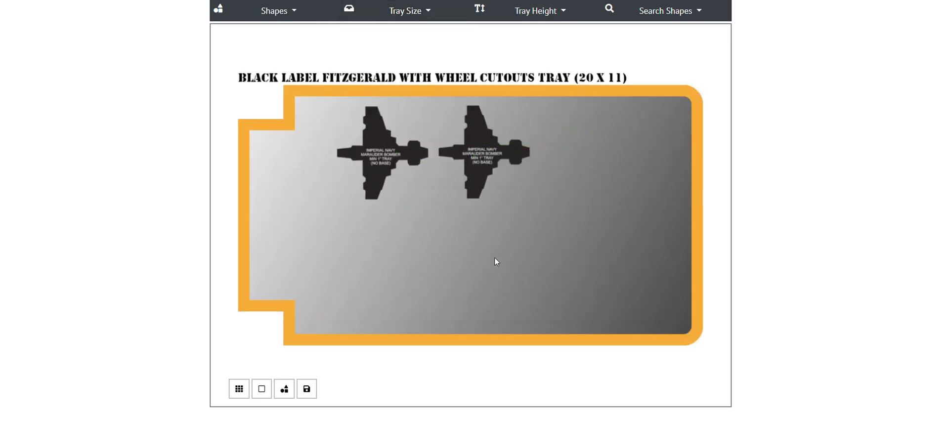
left_click(417, 14)
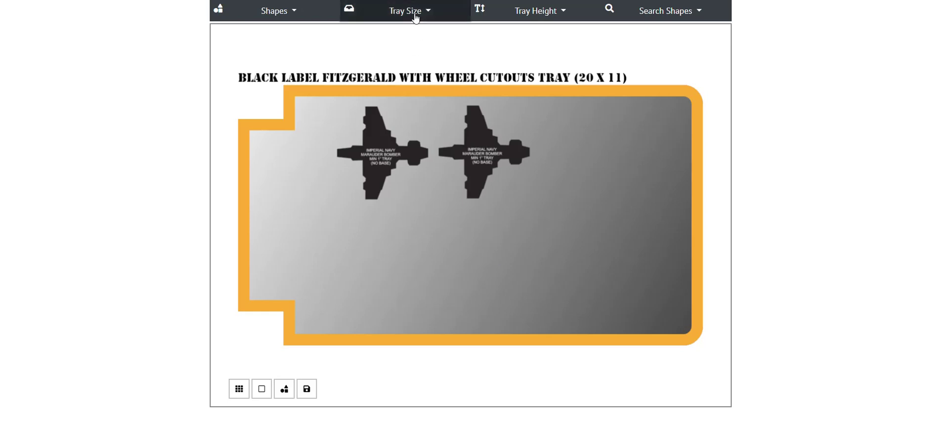
left_click(395, 79)
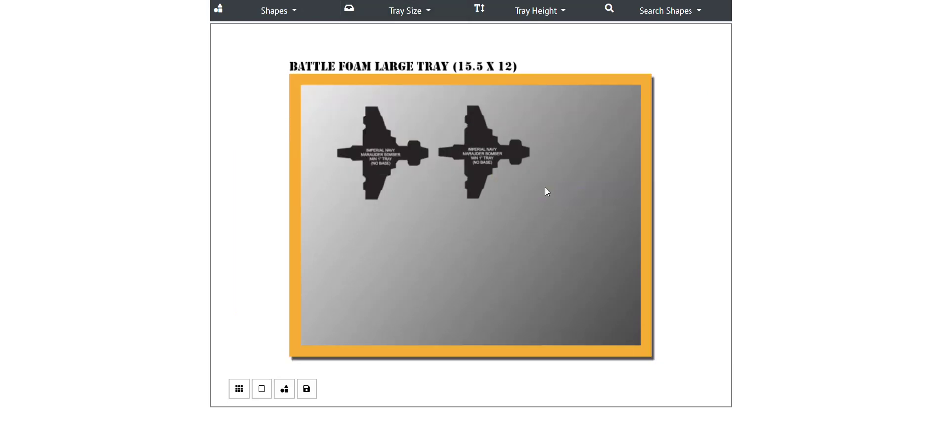
left_click(390, 159)
Move both bombers side by side into the top-left corner and turn on padding around them
left_click_drag(390, 158, 353, 135)
left_click_drag(485, 158, 446, 138)
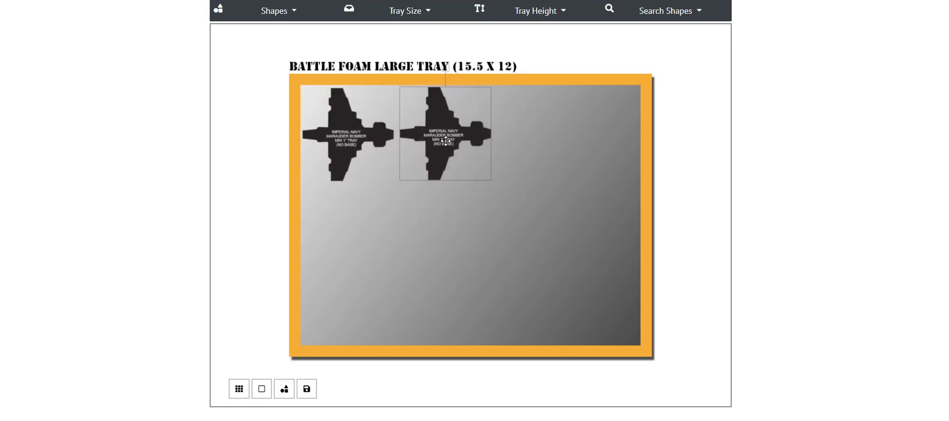
left_click(262, 389)
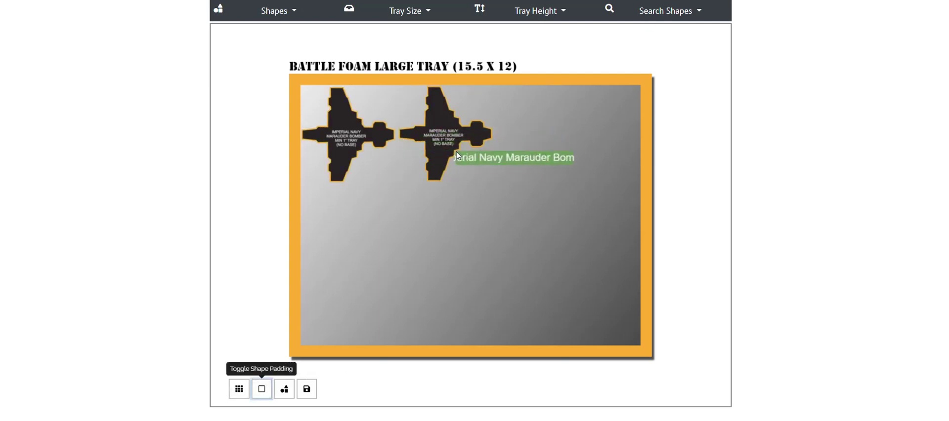
Set the tray height to 1.5 inch and nudge the second bomber next to the first
left_click(556, 17)
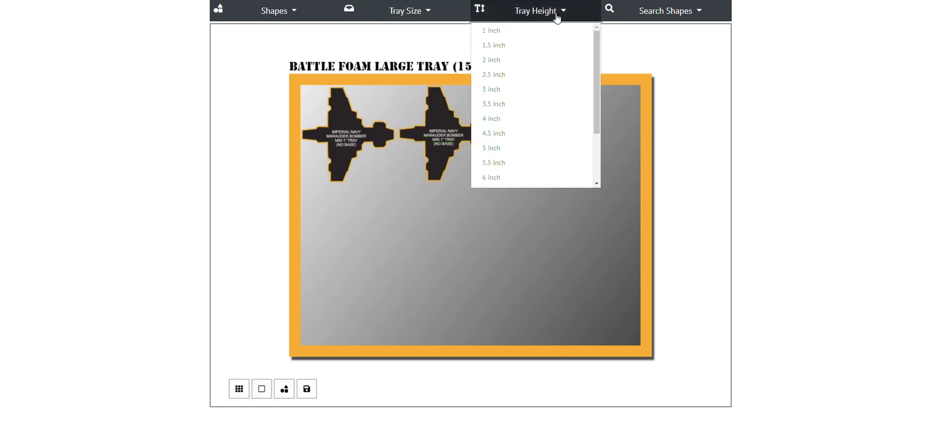
left_click(521, 46)
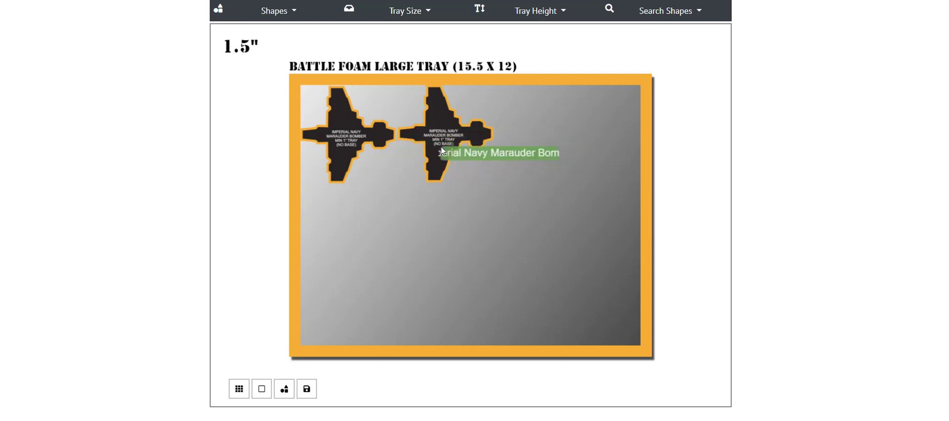
left_click_drag(442, 151, 445, 147)
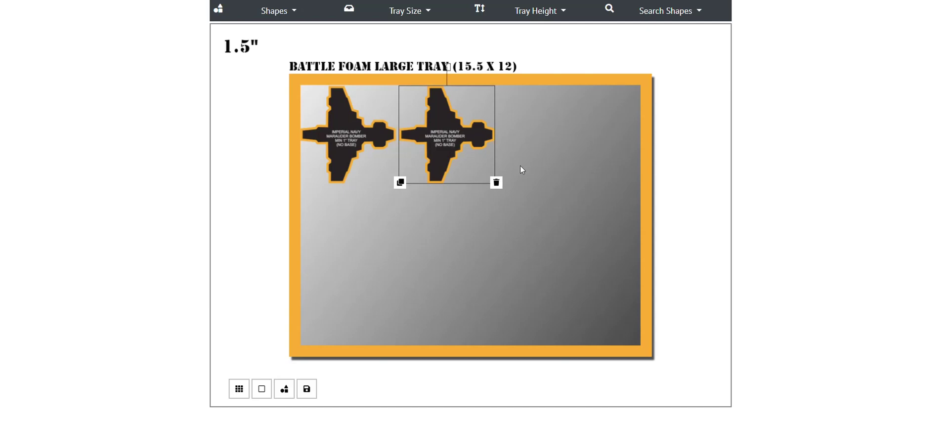
left_click(685, 11)
left_click(663, 34)
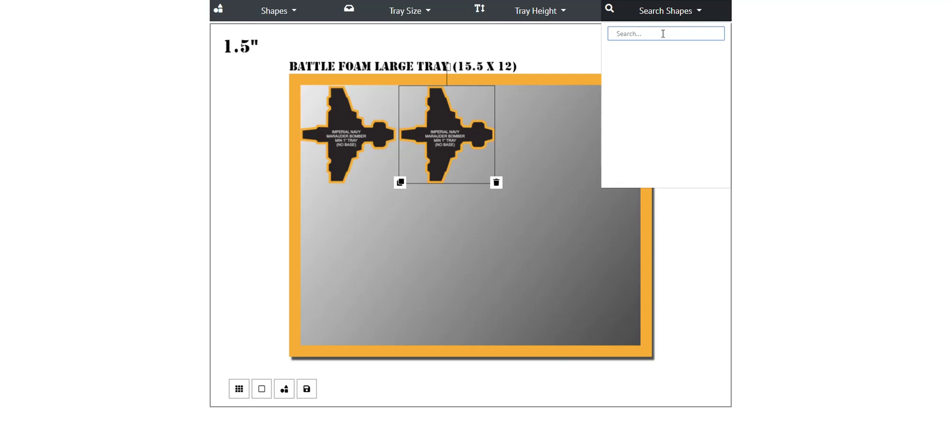
type("x-win")
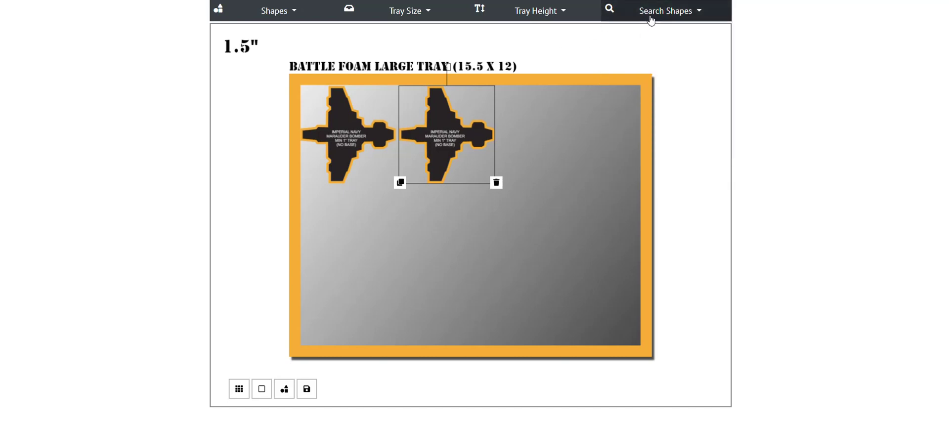
mouse_move(651, 17)
left_click(620, 33)
key("BackSpace")
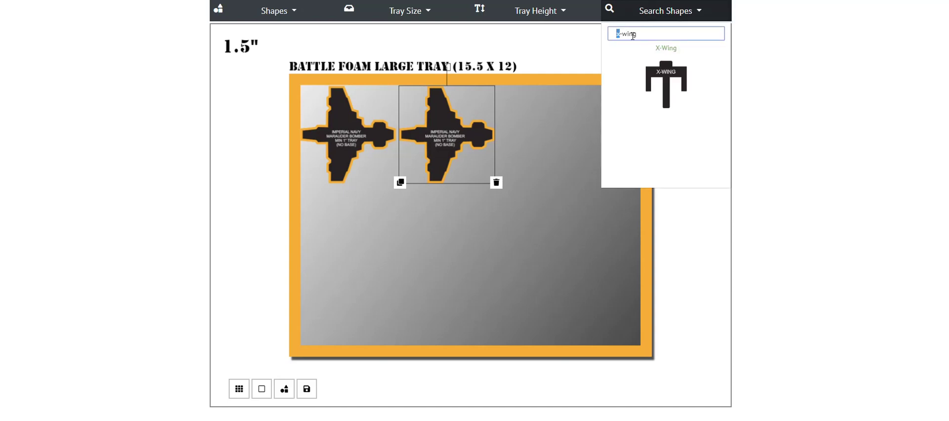
type("y")
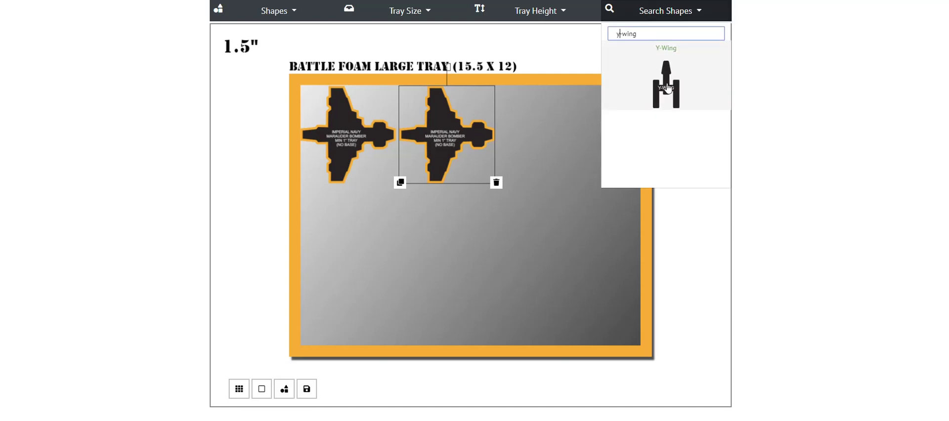
left_click(642, 33)
type("ro")
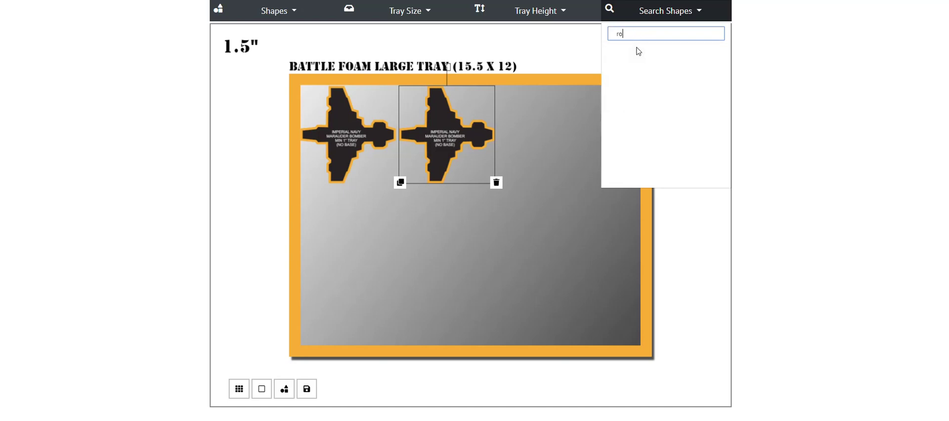
type("bout")
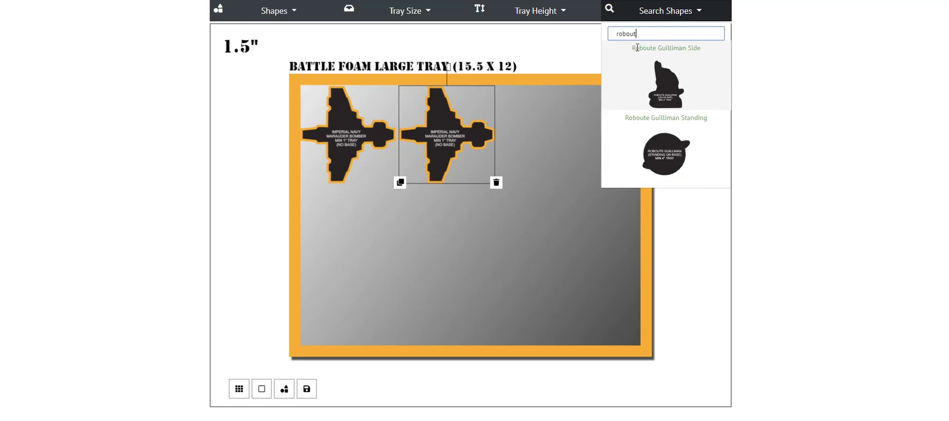
type("l")
key("BackSpace")
key("BackSpace")
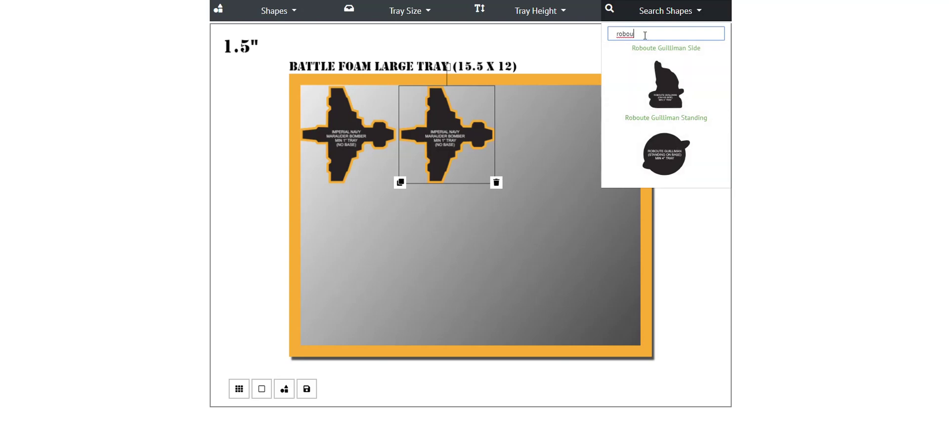
left_click_drag(644, 34, 609, 33)
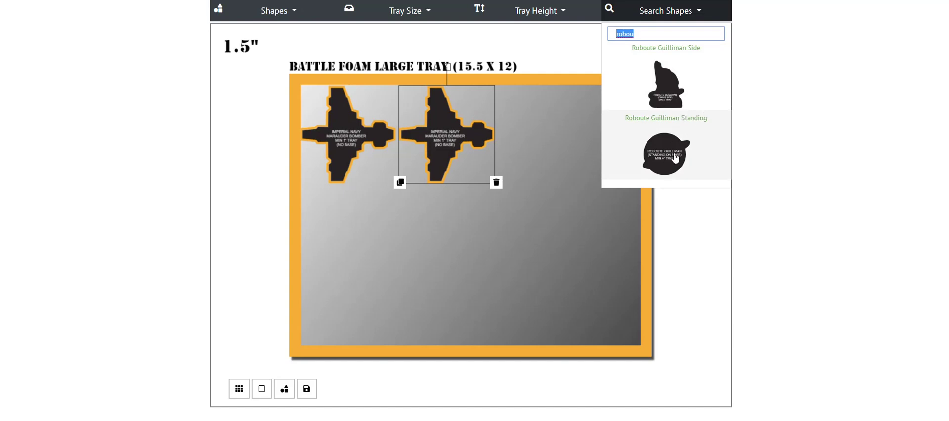
left_click_drag(627, 34, 599, 34)
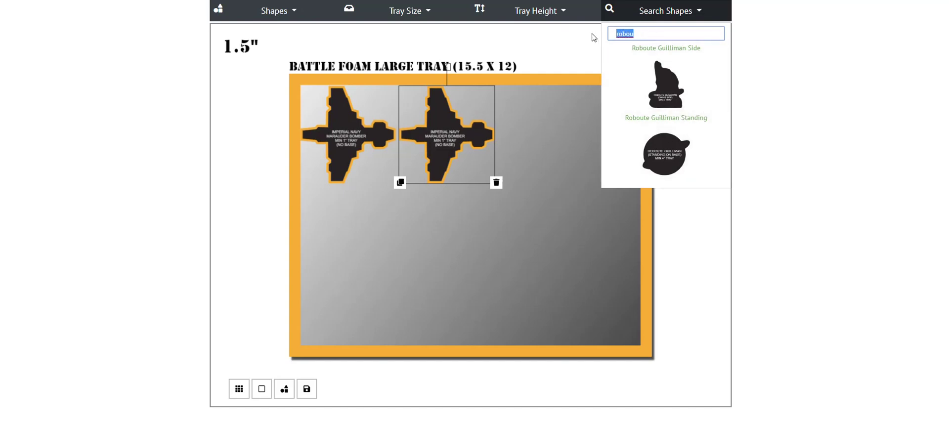
key("BackSpace")
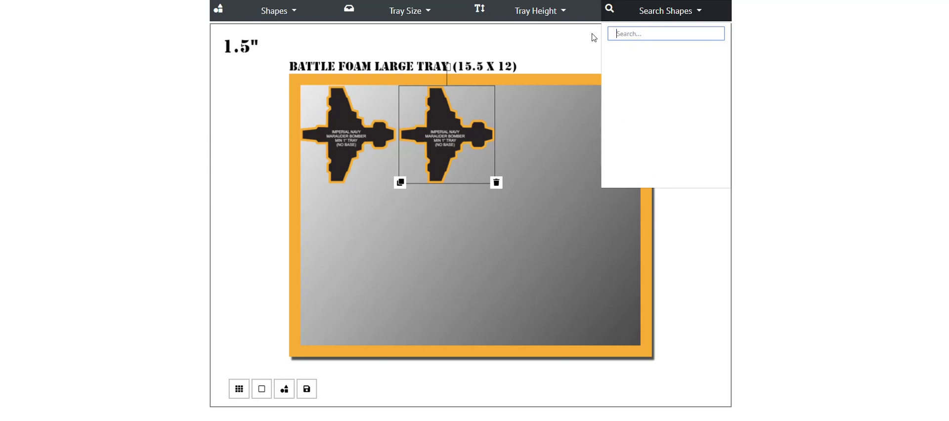
left_click(697, 11)
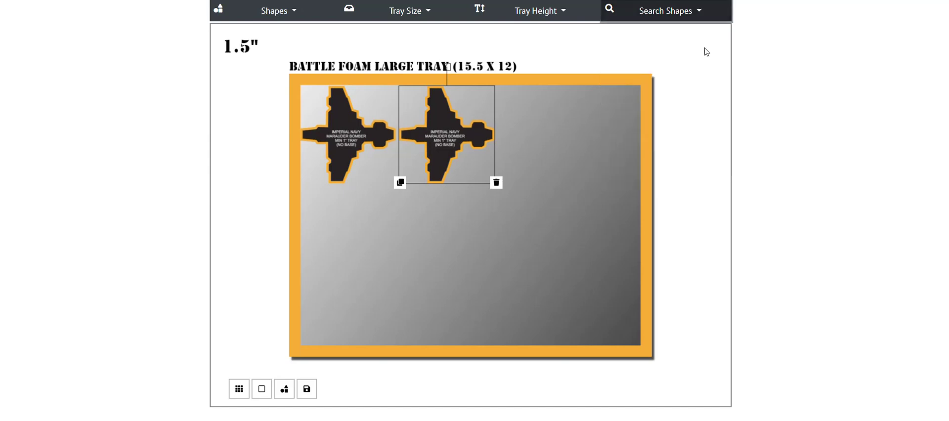
left_click(560, 108)
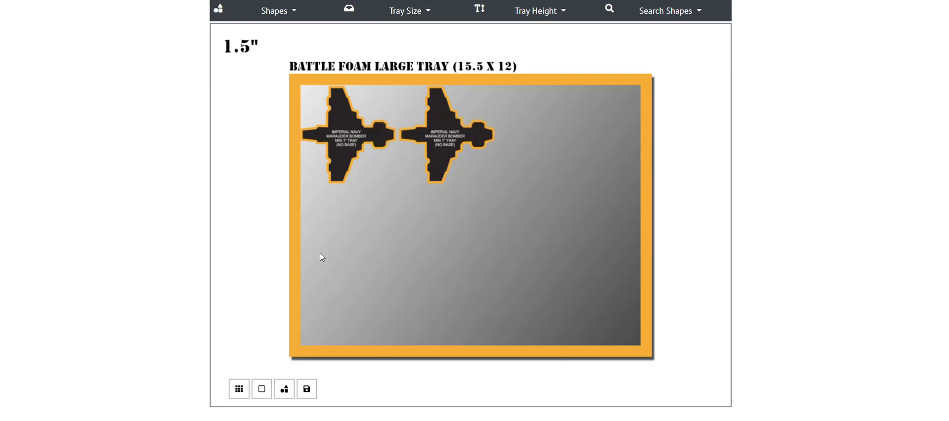
Toggle grid snapping on and back off, then save the two-bomber tray design for purchase
left_click(231, 395)
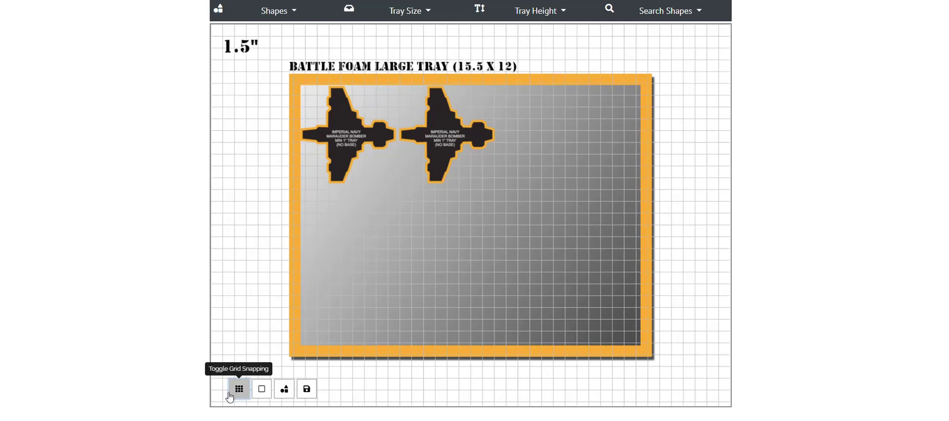
left_click(230, 395)
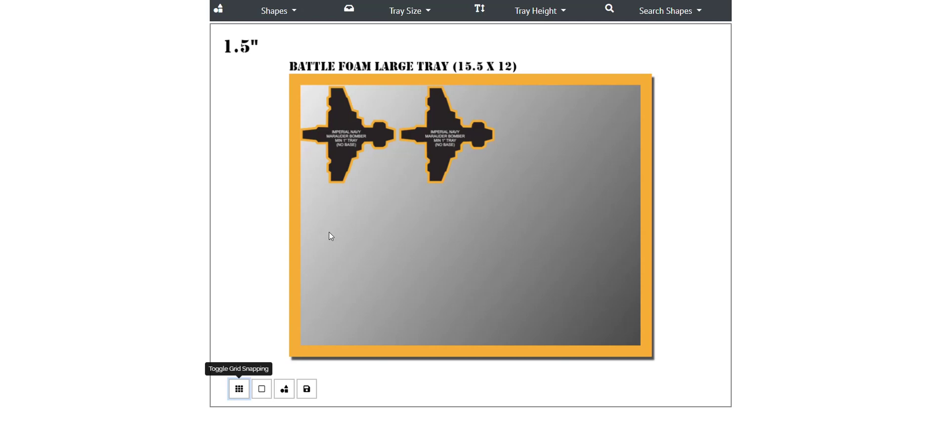
left_click(307, 391)
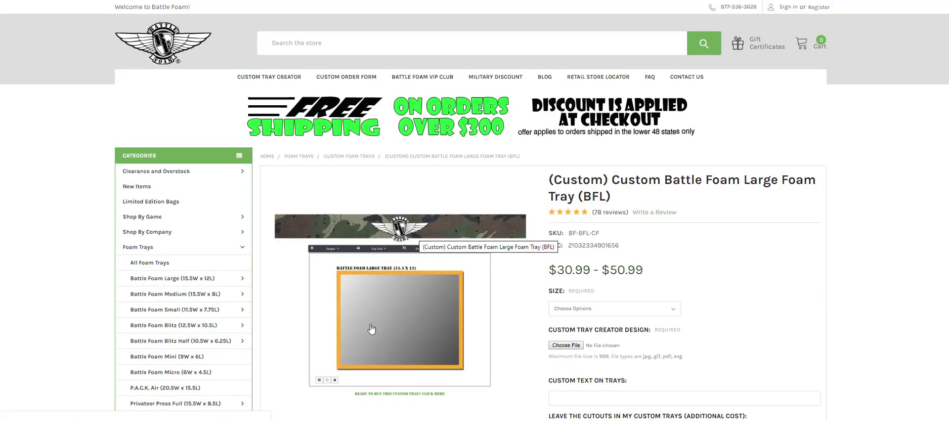
Scroll down the Custom Battle Foam Large Foam Tray (BFL) page, then return to the store's home page
scroll(492, 294, "down", 1)
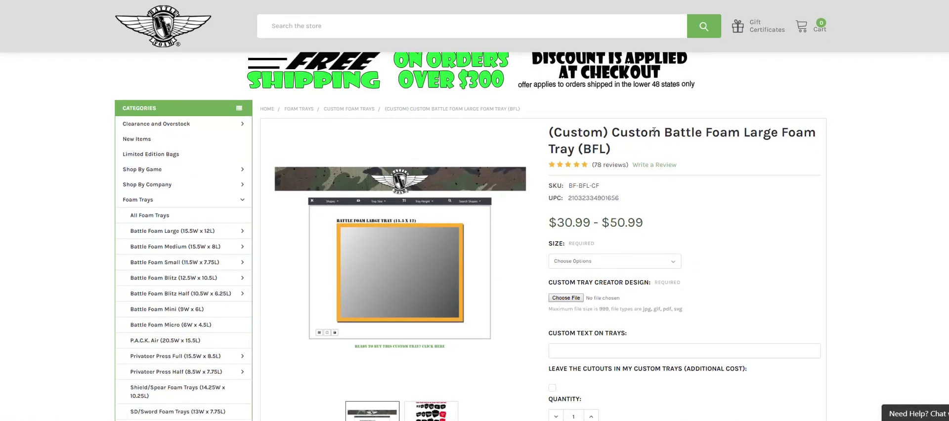
scroll(470, 307, "down", 2)
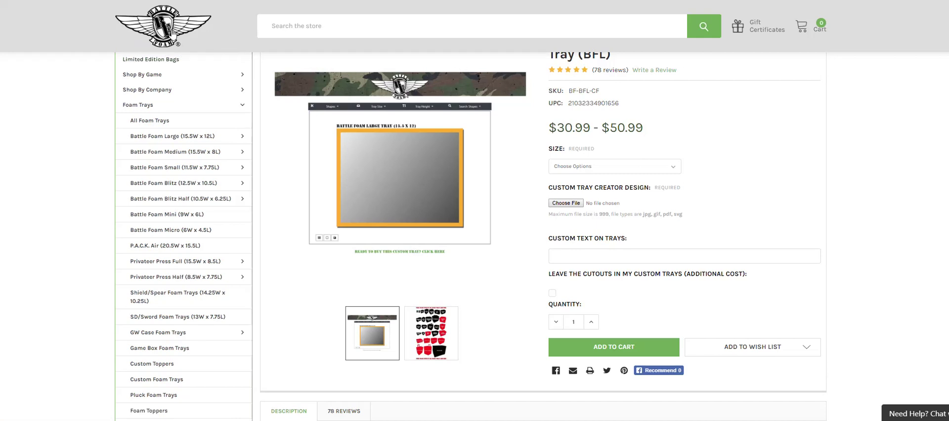
left_click(467, 153)
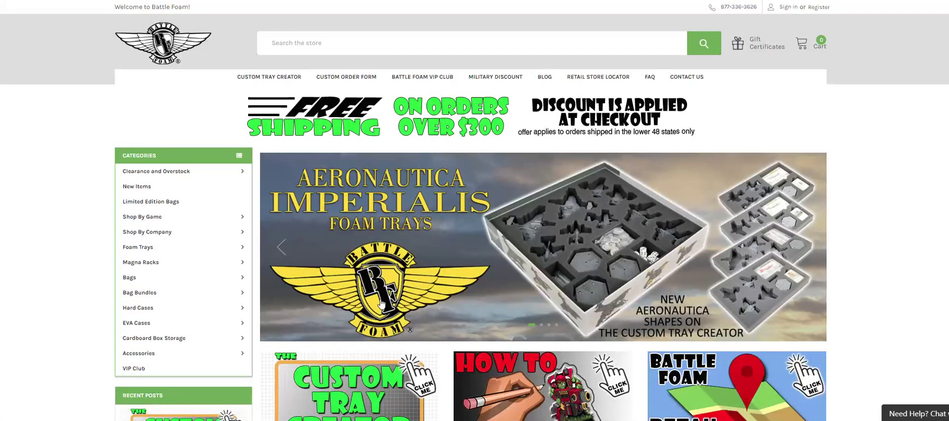
Open the How To Trace Your Models guide and scroll through its tracing steps and back up
scroll(380, 302, "down", 1)
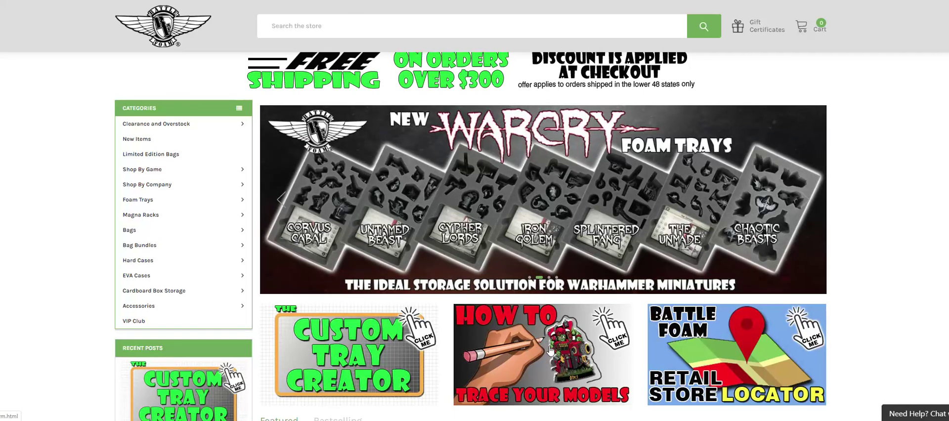
left_click(544, 355)
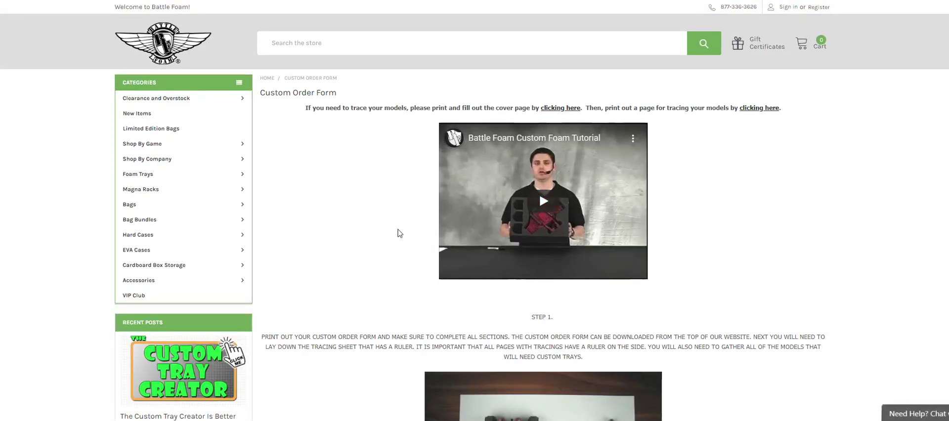
scroll(400, 233, "down", 7)
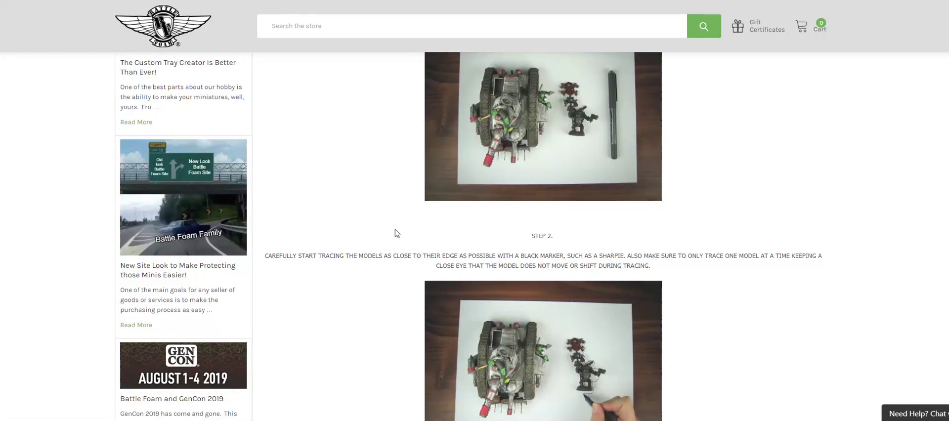
scroll(396, 233, "down", 10)
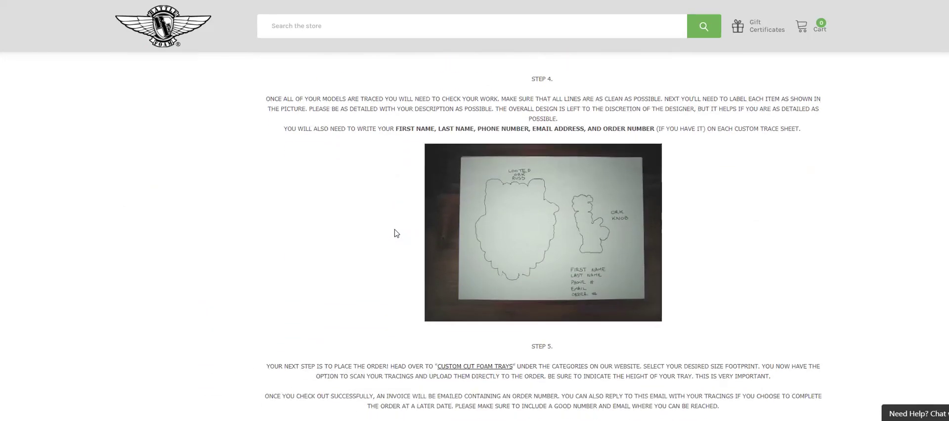
scroll(396, 233, "down", 6)
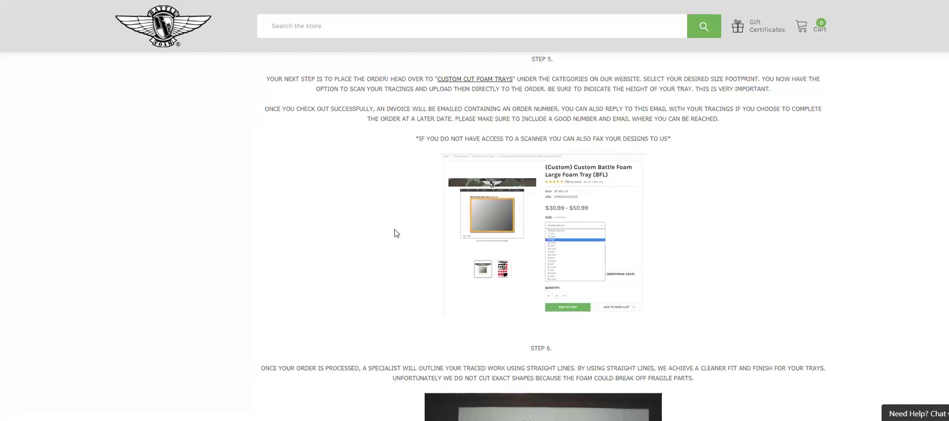
scroll(396, 233, "down", 5)
scroll(501, 230, "down", 4)
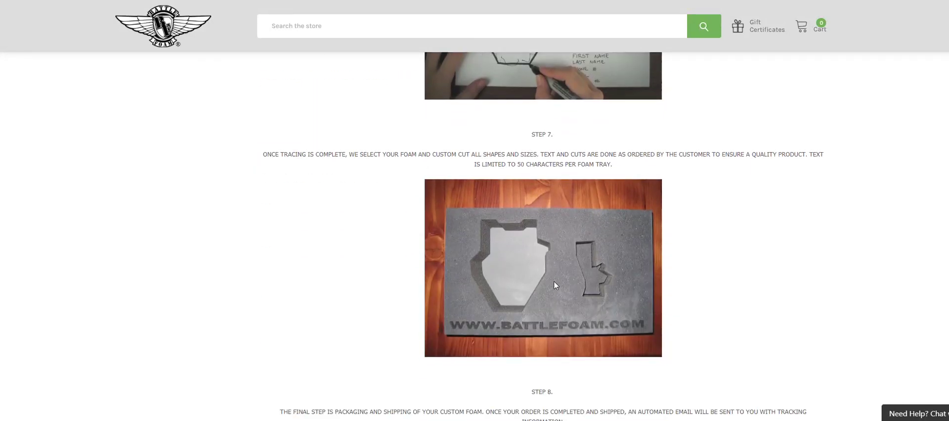
scroll(555, 285, "up", 3)
scroll(554, 275, "up", 3)
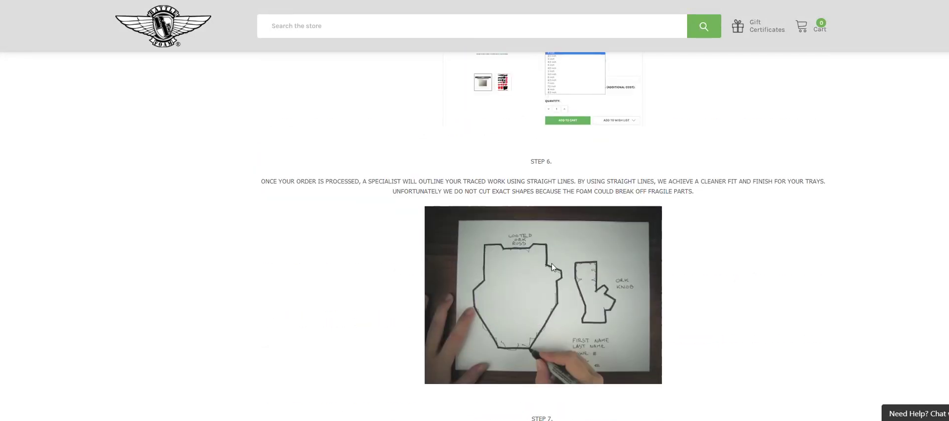
scroll(552, 267, "up", 12)
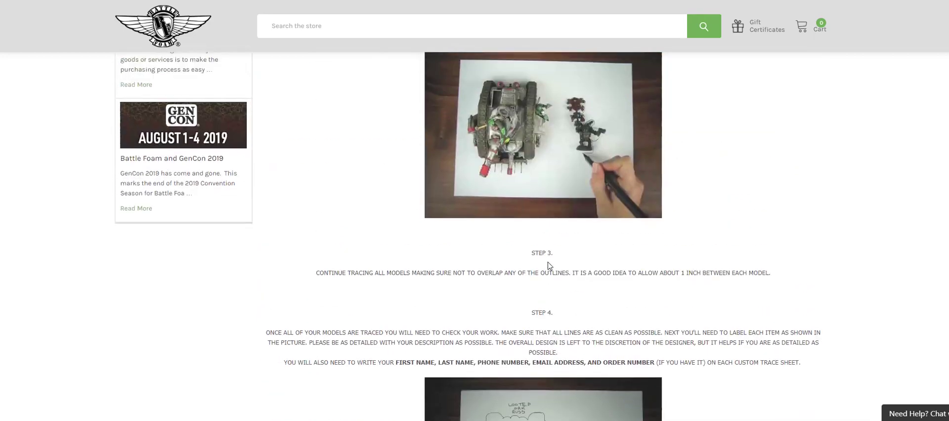
scroll(548, 266, "up", 12)
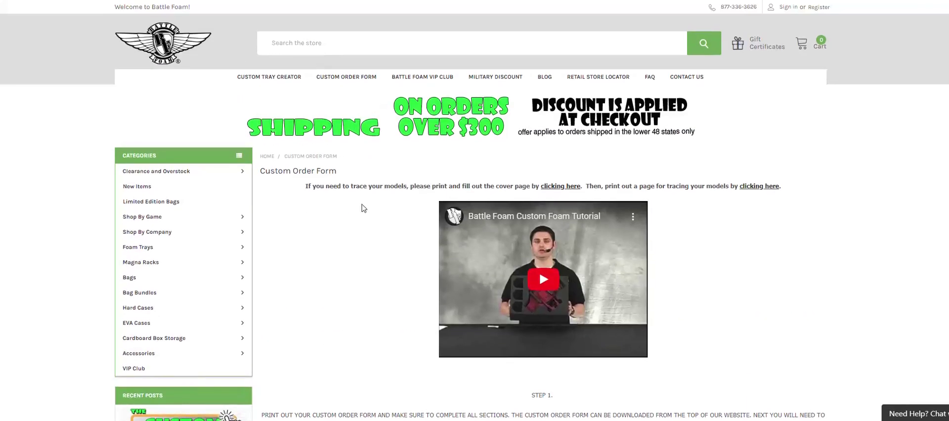